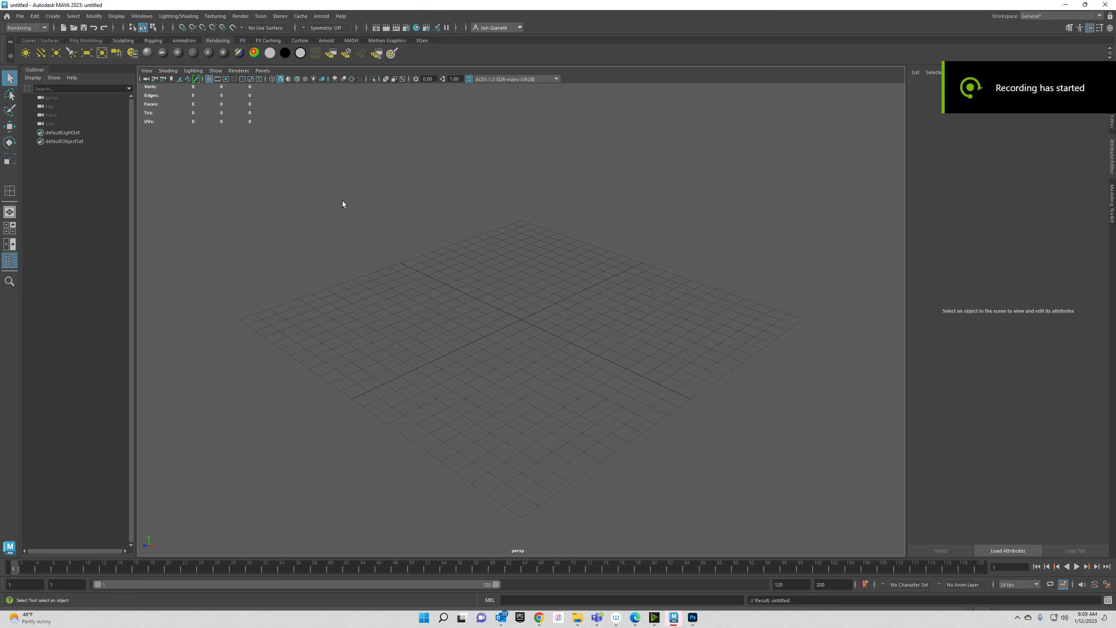
Switch the menu set from Rendering to Modeling and add a polygon cube from the Poly Modeling shelf.
{"action": "left_click", "coordinate": [41, 29]}
{"action": "left_click", "coordinate": [41, 38]}
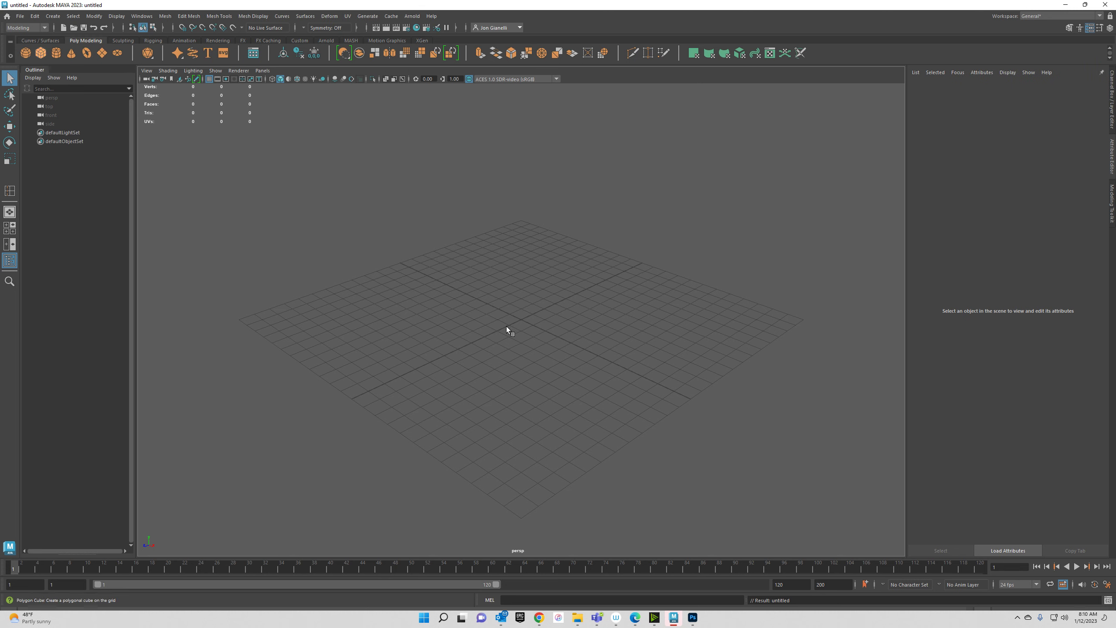
{"action": "left_click", "coordinate": [497, 312]}
{"action": "scroll", "coordinate": [554, 318], "scroll_direction": "up", "scroll_amount": 3}
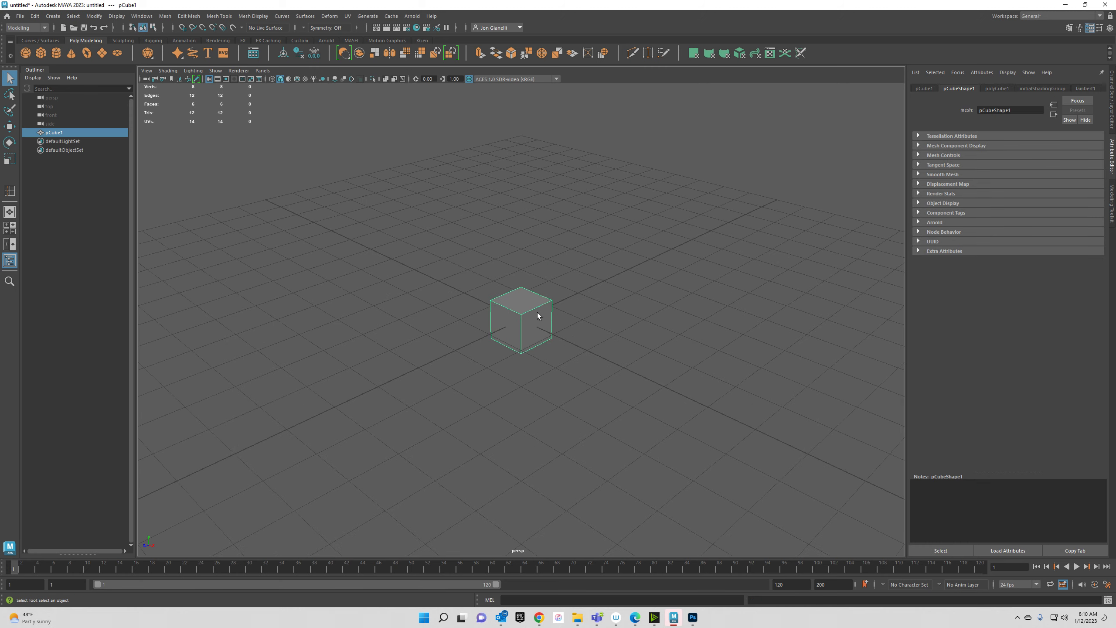
{"action": "scroll", "coordinate": [538, 314], "scroll_direction": "up", "scroll_amount": 3}
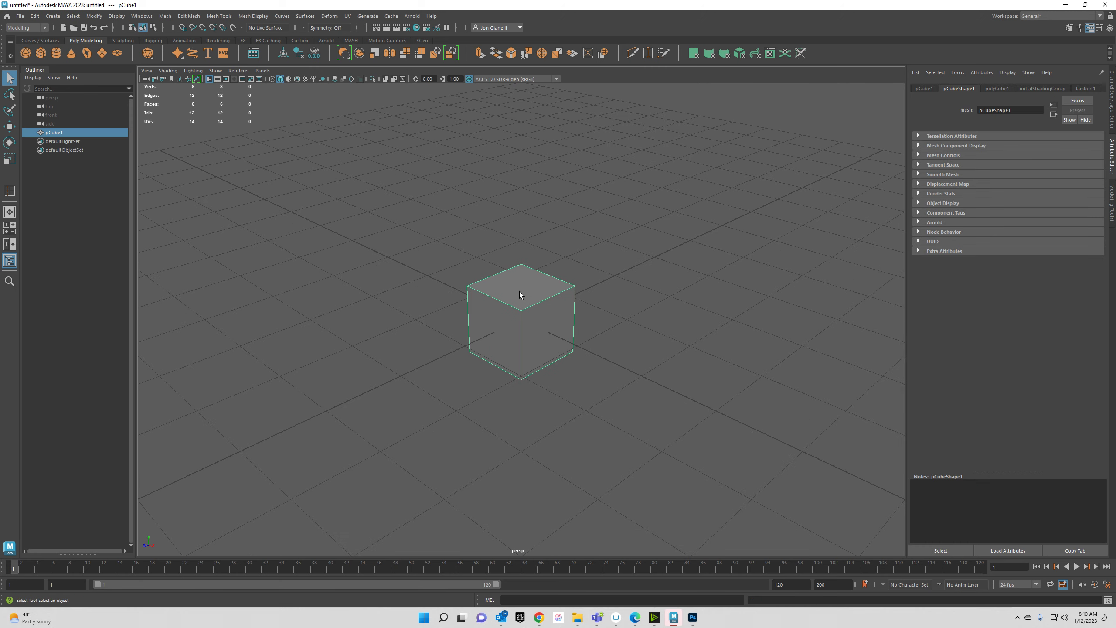
Test-rotate the cube, then undo the rotation and return to the Move tool.
{"action": "left_click_drag", "start_coordinate": [523, 382], "coordinate": [548, 370], "text": "alt"}
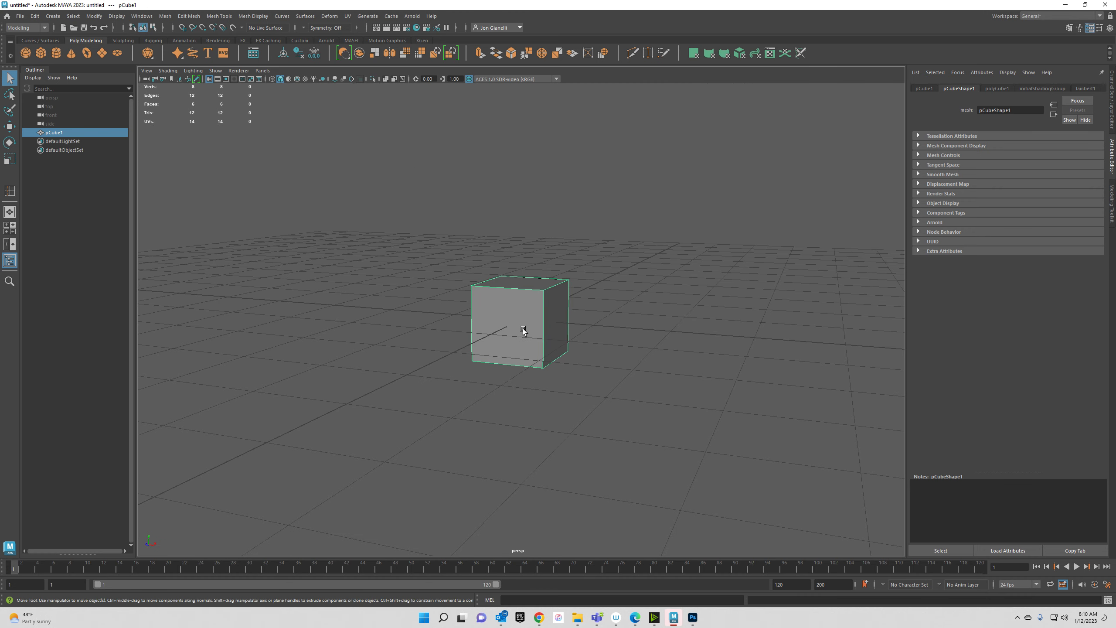
{"action": "key", "text": "w"}
{"action": "left_click_drag", "start_coordinate": [534, 328], "coordinate": [568, 331], "text": "alt"}
{"action": "key", "text": "e"}
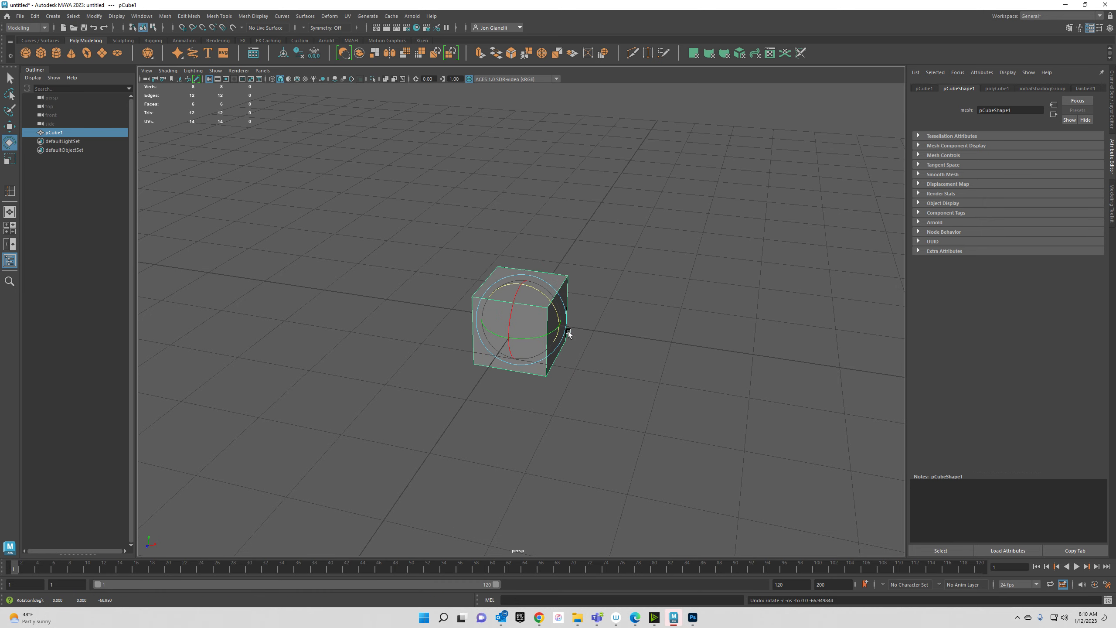
{"action": "key", "text": "ctrl+z"}
{"action": "key", "text": "w"}
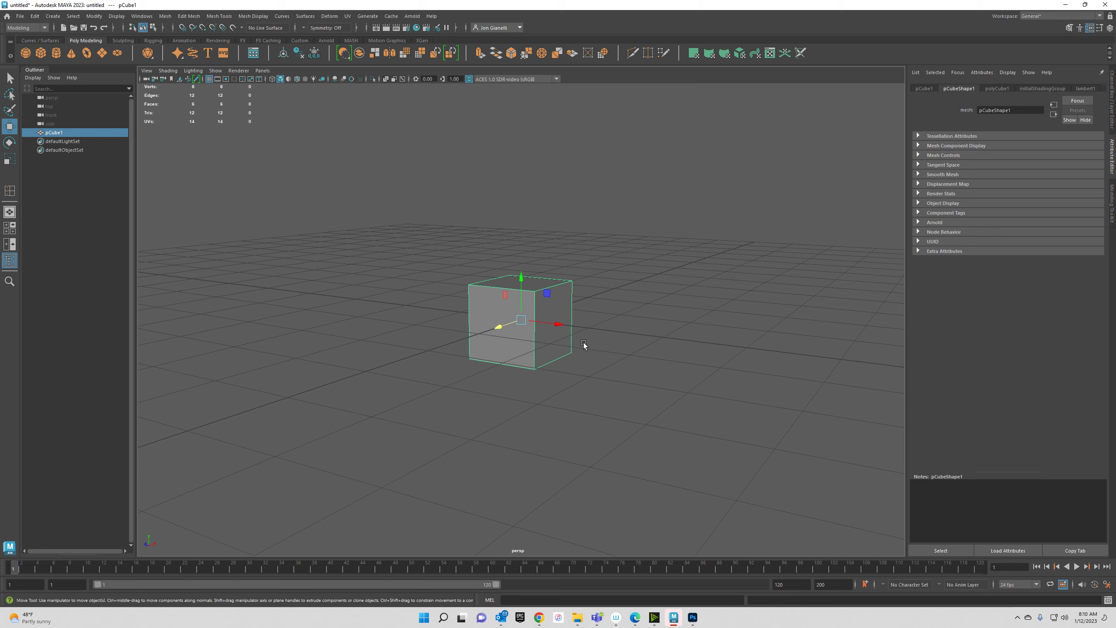
{"action": "mouse_move", "coordinate": [577, 338]}
{"action": "left_mouse_down", "text": "alt"}
{"action": "mouse_move", "coordinate": [570, 312]}
{"action": "mouse_move", "coordinate": [579, 336]}
{"action": "left_mouse_up", "text": "alt"}
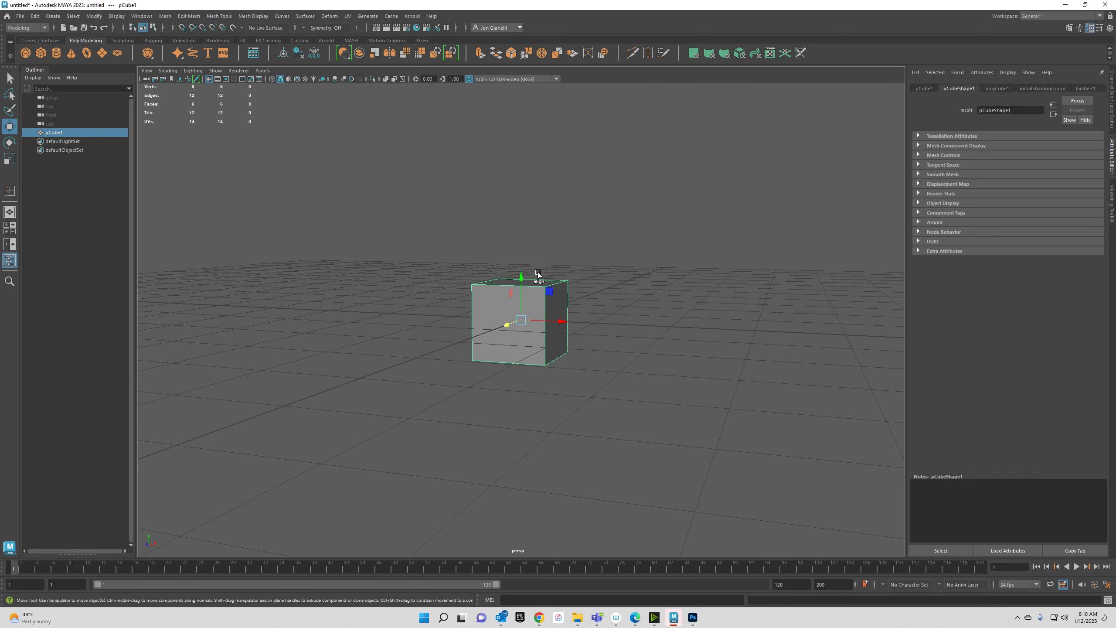
Drag the cube's pivot down to its bottom face, trial-rotating about it, and enable point snapping.
{"action": "key", "text": "d"}
{"action": "left_click_drag", "start_coordinate": [518, 273], "coordinate": [580, 476]}
{"action": "key", "text": "e"}
{"action": "key", "text": "ctrl+z"}
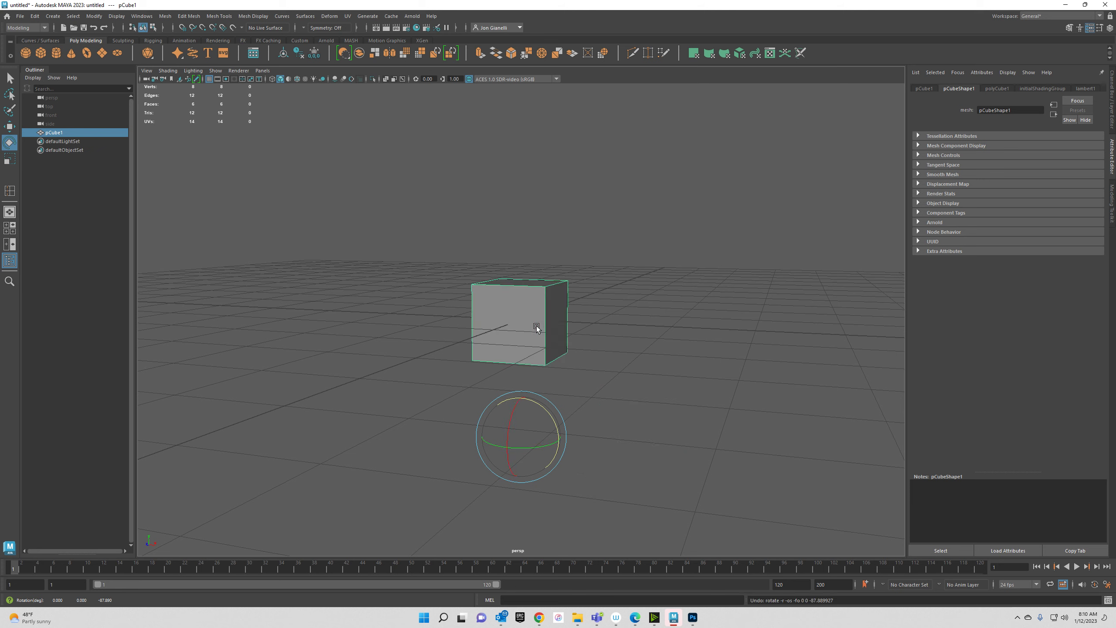
{"action": "key", "text": "w"}
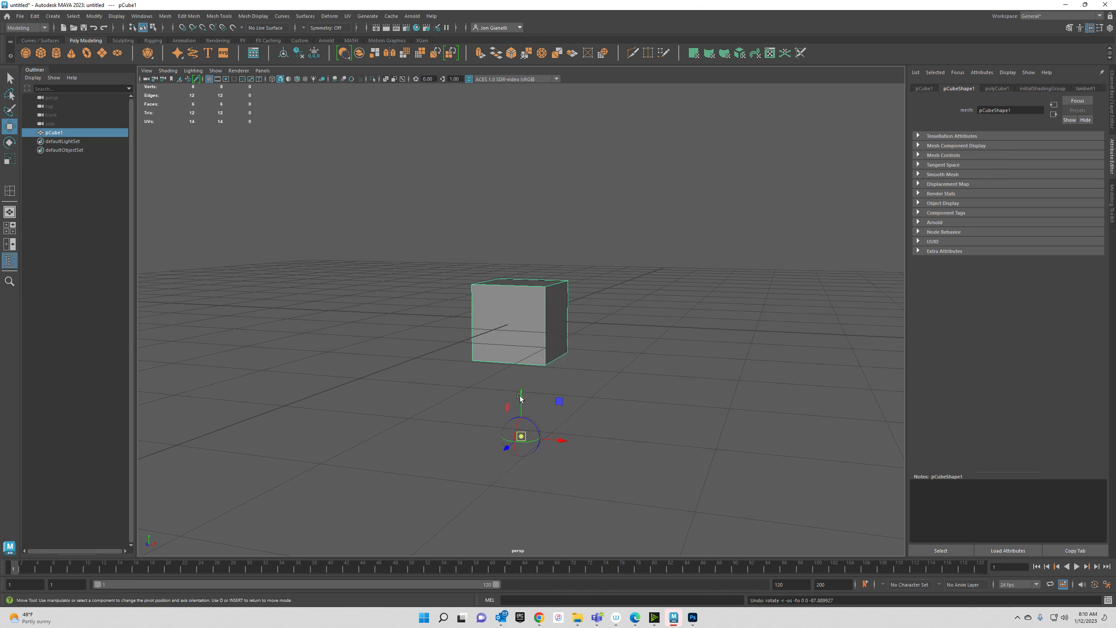
{"action": "left_click_drag", "start_coordinate": [520, 396], "coordinate": [548, 364]}
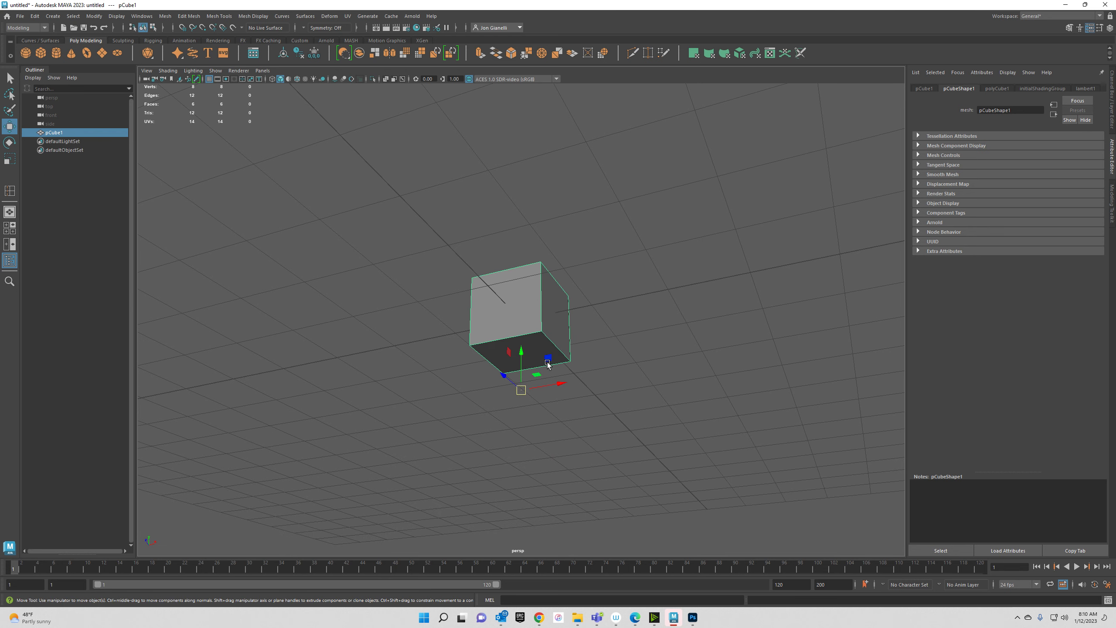
{"action": "left_click", "coordinate": [202, 27]}
Raise the cube along Y so its base rests on the grid.
{"action": "left_click_drag", "start_coordinate": [580, 336], "coordinate": [566, 369], "text": "alt"}
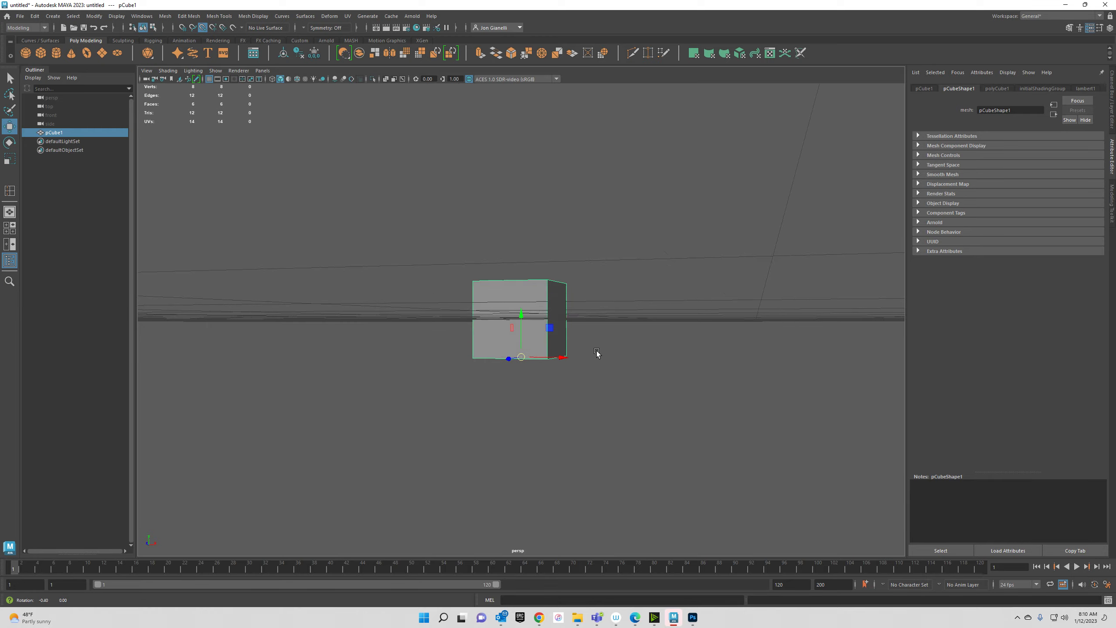
{"action": "left_click_drag", "start_coordinate": [596, 351], "coordinate": [568, 346], "text": "alt"}
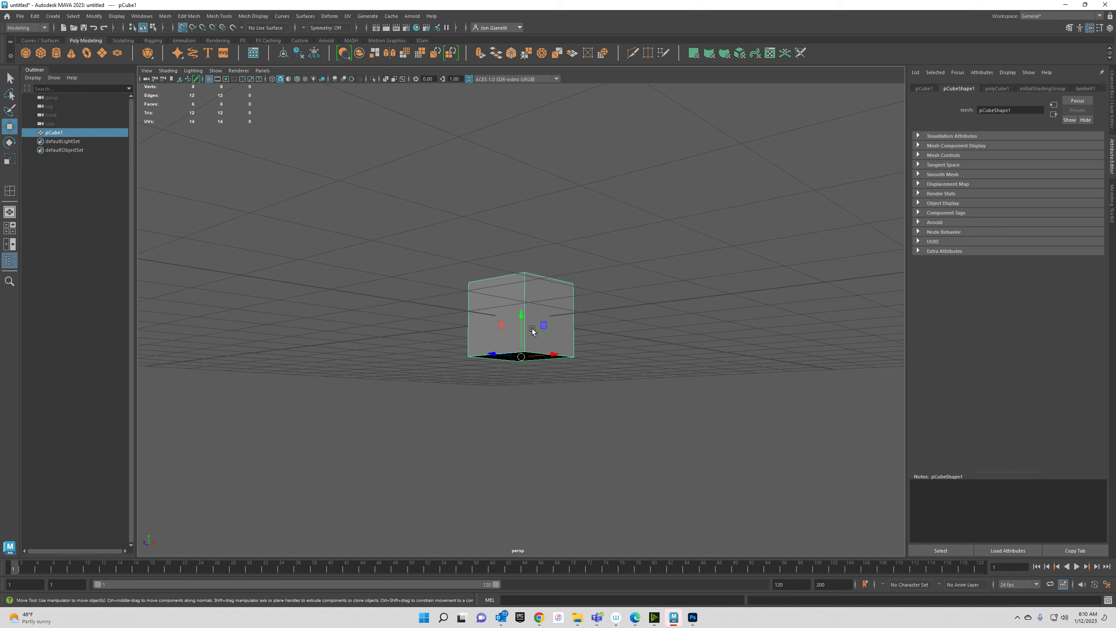
{"action": "left_click_drag", "start_coordinate": [521, 348], "coordinate": [522, 327]}
{"action": "left_click_drag", "start_coordinate": [590, 246], "coordinate": [560, 265], "text": "alt"}
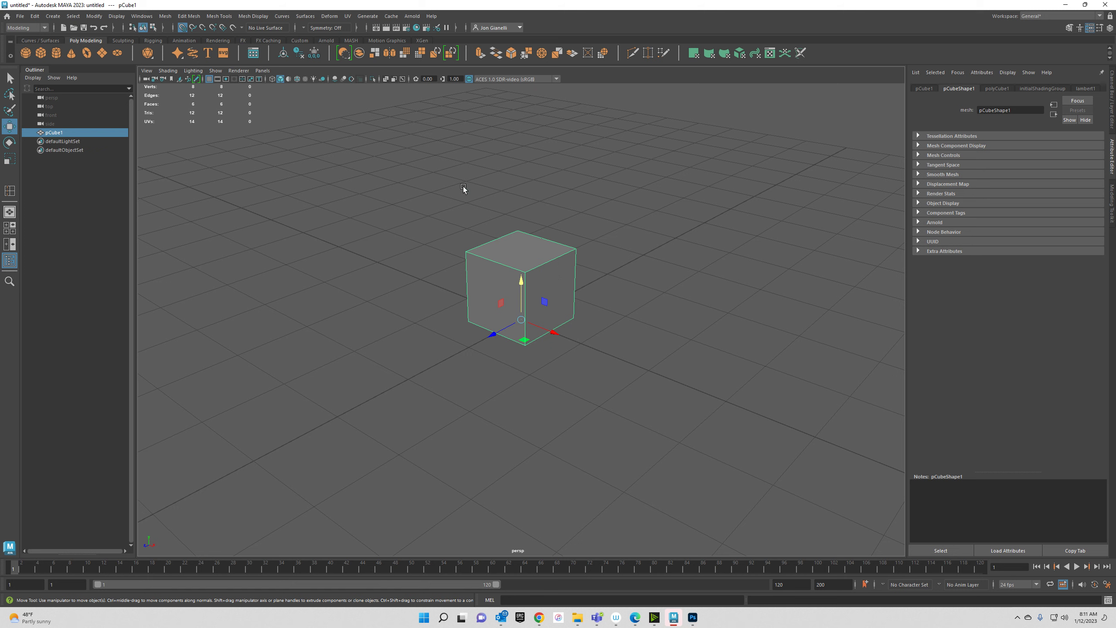
Snap the pivot to the bottom-front-left corner vertex, then swap point snapping for grid snapping.
{"action": "key", "text": "d"}
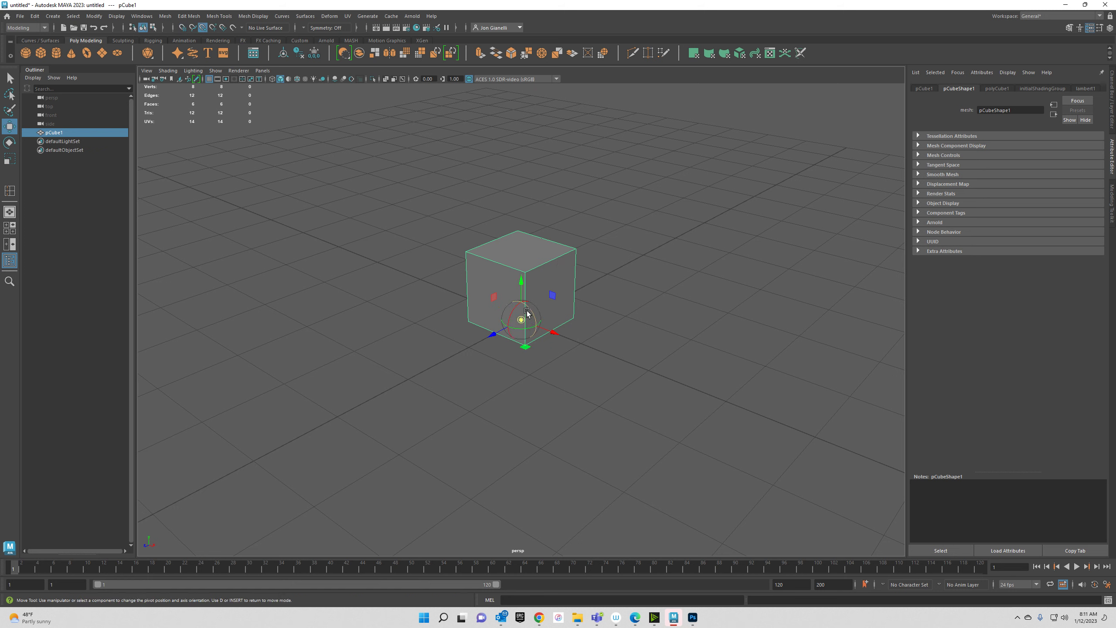
{"action": "left_click_drag", "start_coordinate": [523, 322], "coordinate": [467, 320]}
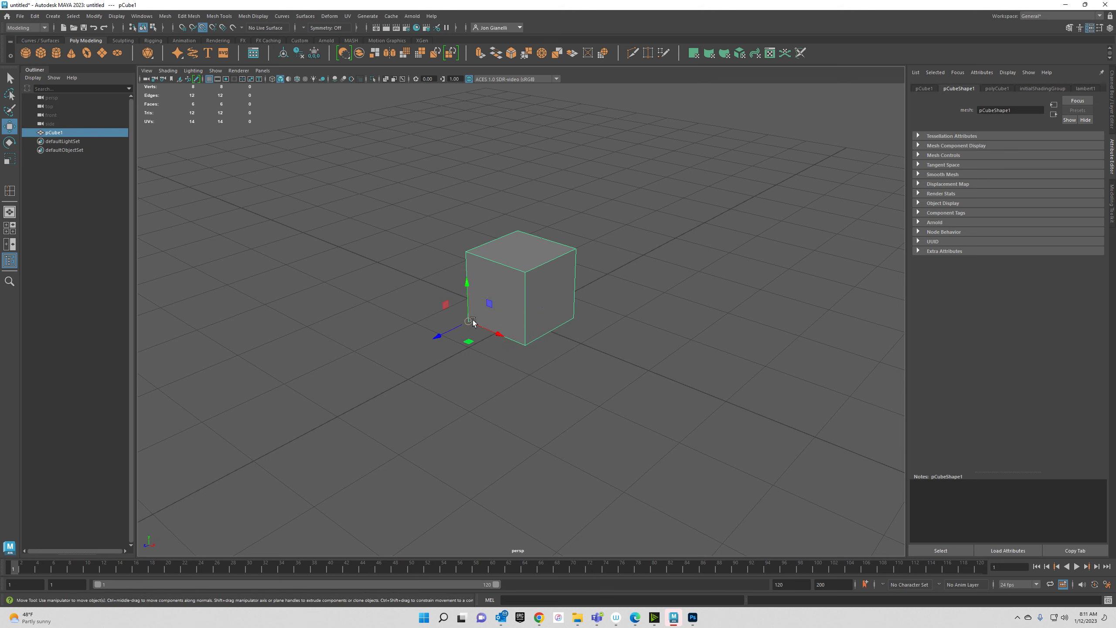
{"action": "left_click", "coordinate": [203, 28]}
{"action": "left_click", "coordinate": [182, 27]}
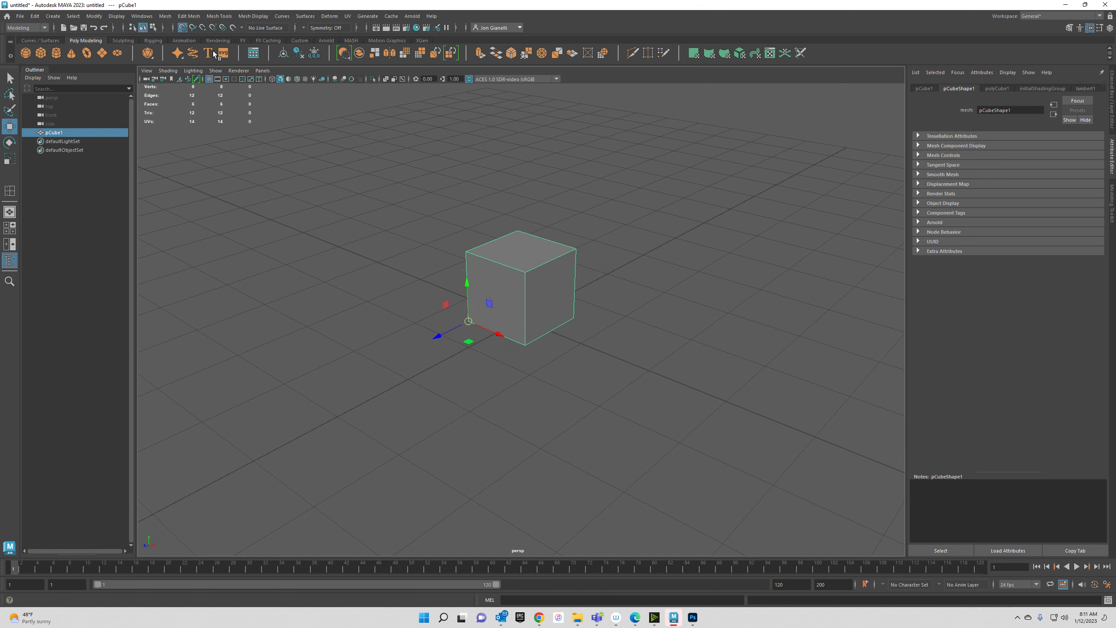
Move the cube one grid unit along Z, undoing an accidental scale.
{"action": "left_click_drag", "start_coordinate": [467, 321], "coordinate": [479, 324]}
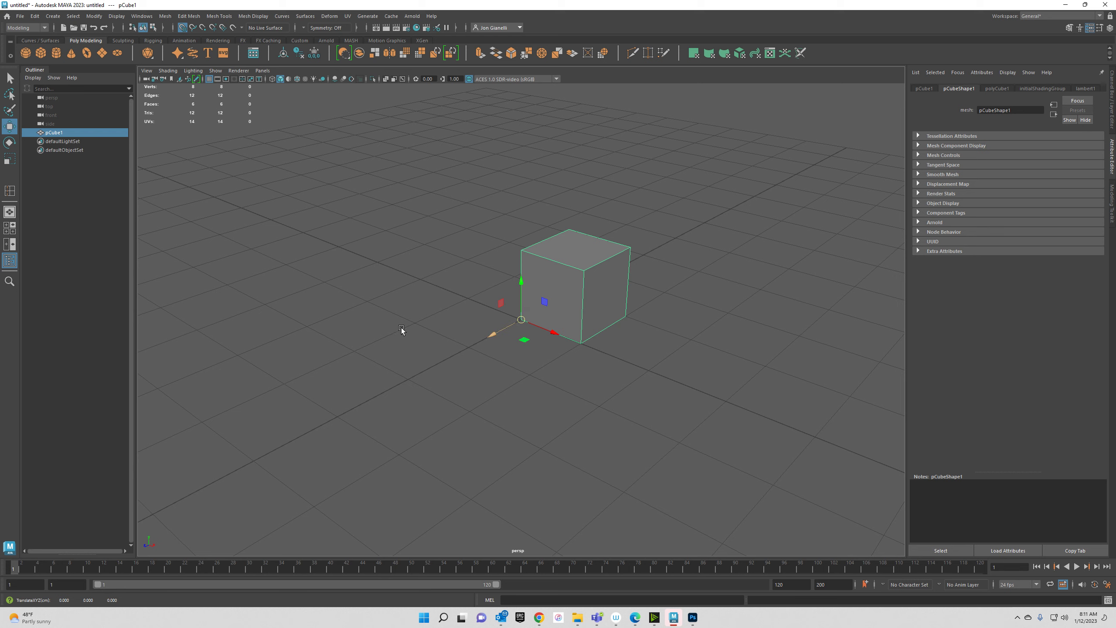
{"action": "left_click_drag", "start_coordinate": [402, 328], "coordinate": [877, 175], "text": "alt"}
{"action": "key", "text": "e"}
{"action": "key", "text": "r"}
{"action": "key", "text": "ctrl+z"}
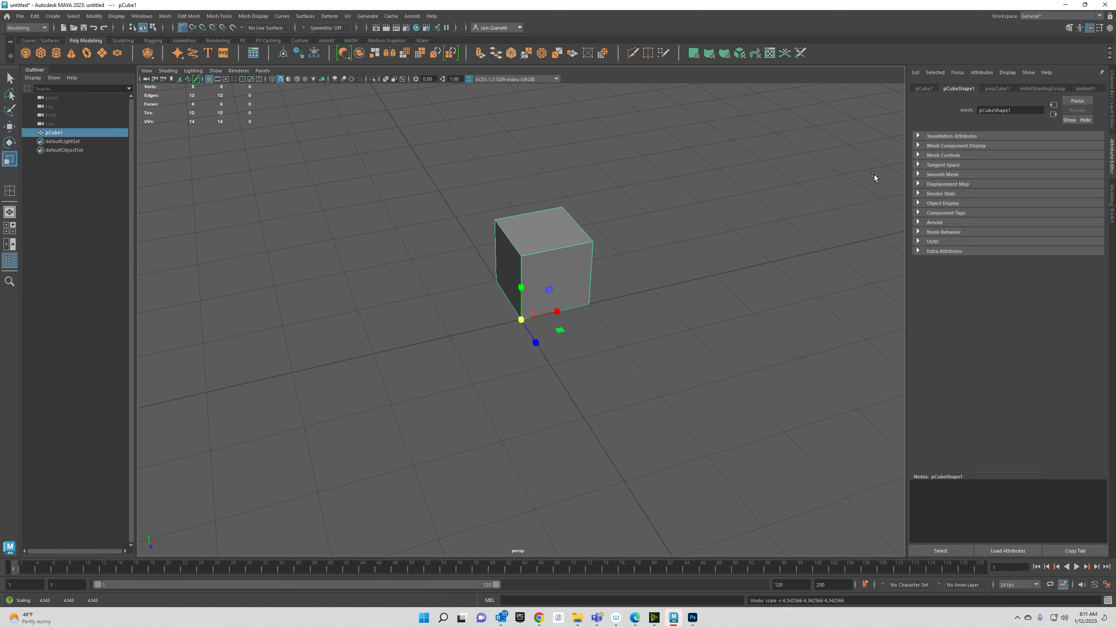
{"action": "left_click_drag", "start_coordinate": [628, 225], "coordinate": [503, 242], "text": "alt"}
{"action": "left_click_drag", "start_coordinate": [415, 238], "coordinate": [483, 207], "text": "alt"}
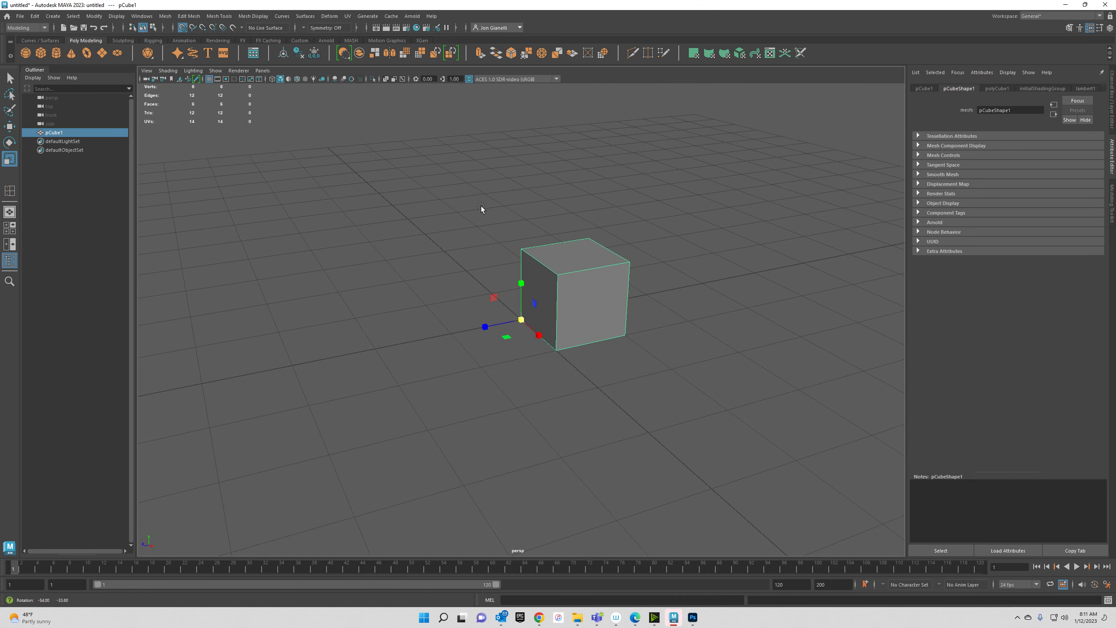
Extrude the cube's front face out to Local Translate Z 1.
{"action": "right_click_drag", "start_coordinate": [600, 285], "coordinate": [607, 303]}
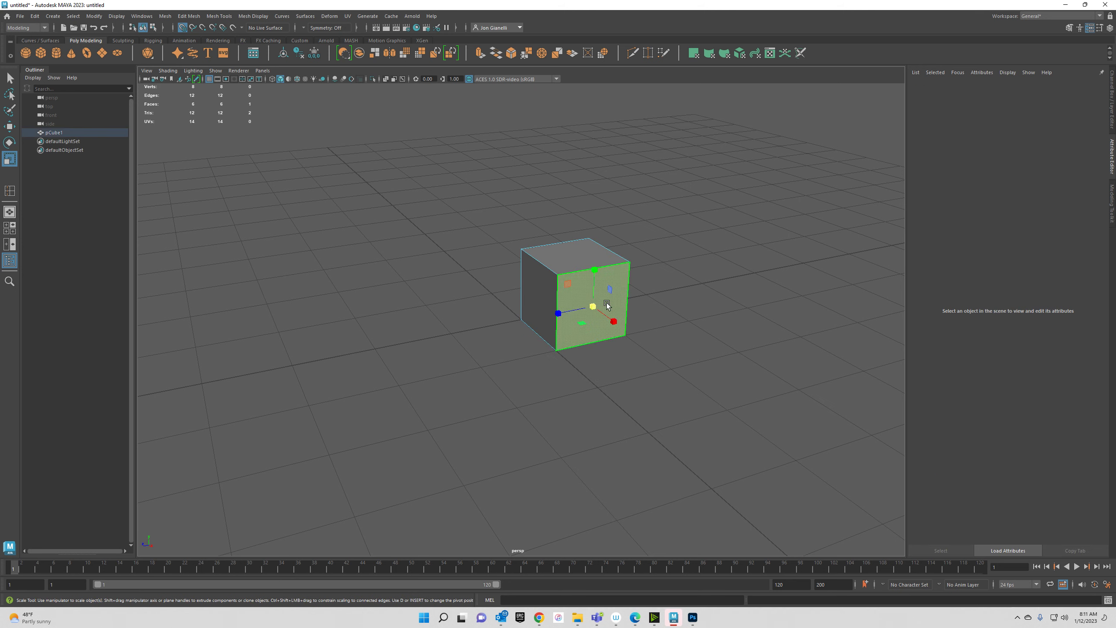
{"action": "left_click", "coordinate": [608, 295]}
{"action": "key", "text": "w"}
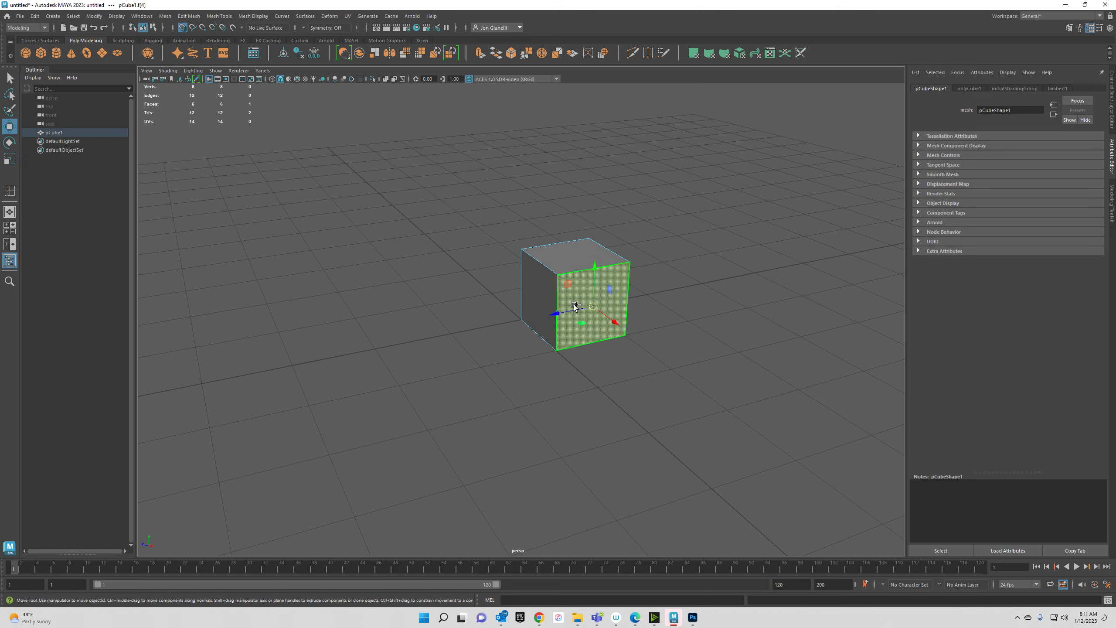
{"action": "key", "text": "ctrl+e"}
{"action": "left_click_drag", "start_coordinate": [610, 320], "coordinate": [620, 331]}
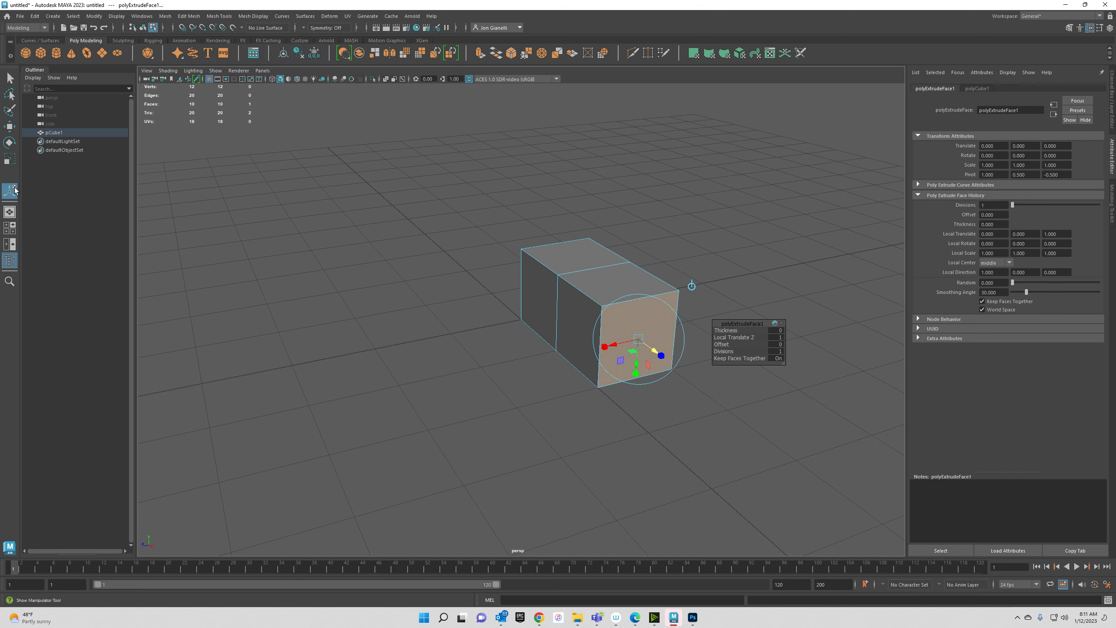
{"action": "key", "text": "w"}
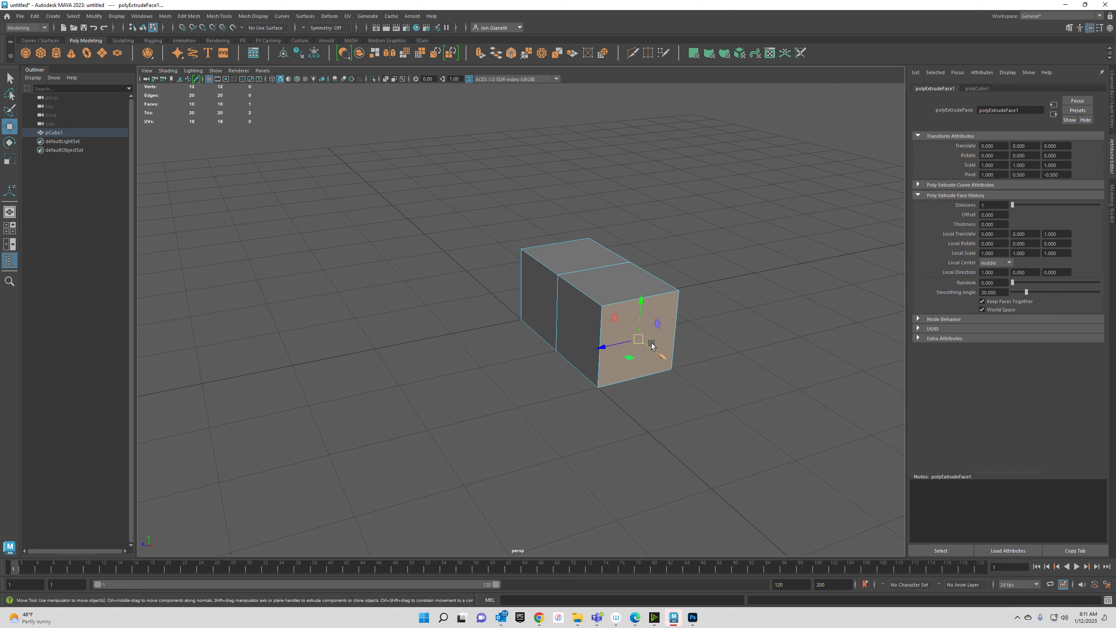
Set Move step snap to Relative and extrude a side face out one unit into an L.
{"action": "double_click", "coordinate": [14, 127]}
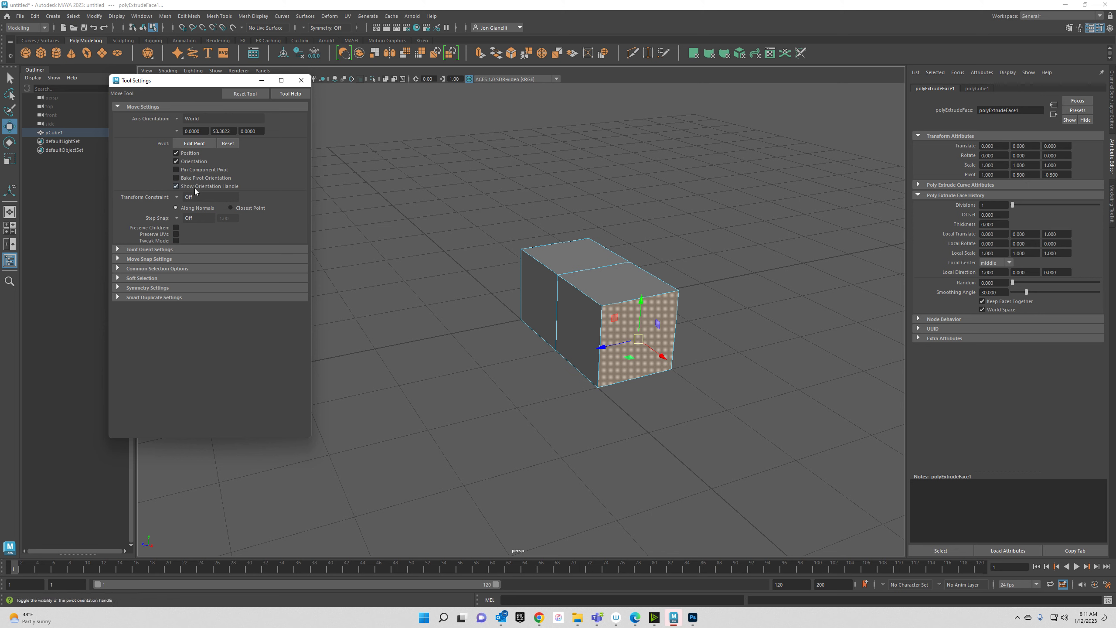
{"action": "left_click", "coordinate": [175, 217]}
{"action": "left_click", "coordinate": [191, 231]}
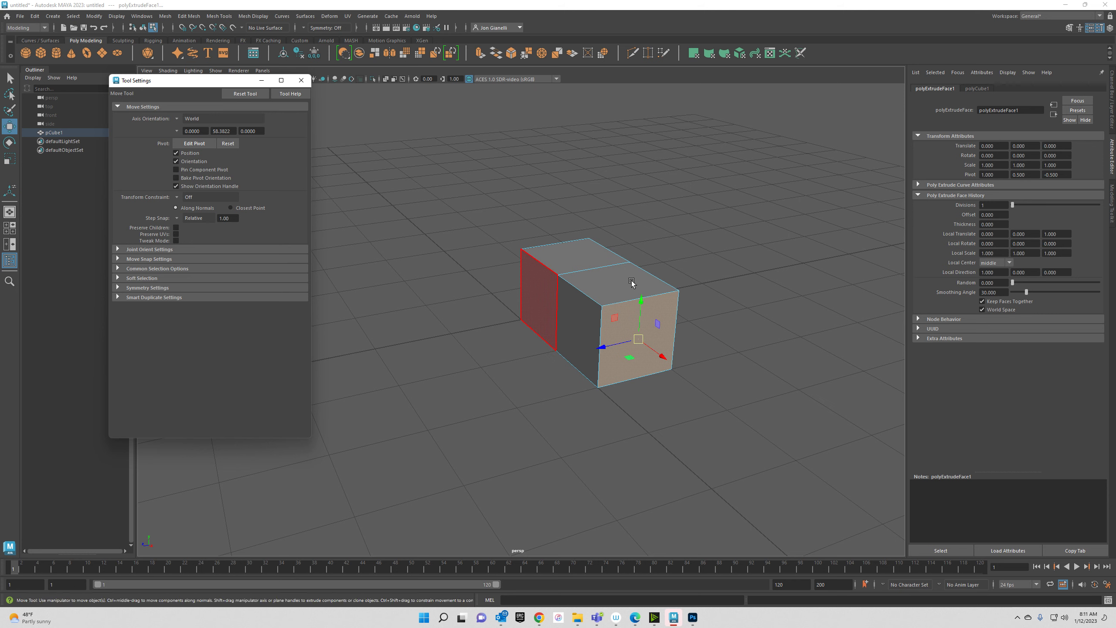
{"action": "left_click", "coordinate": [575, 315]}
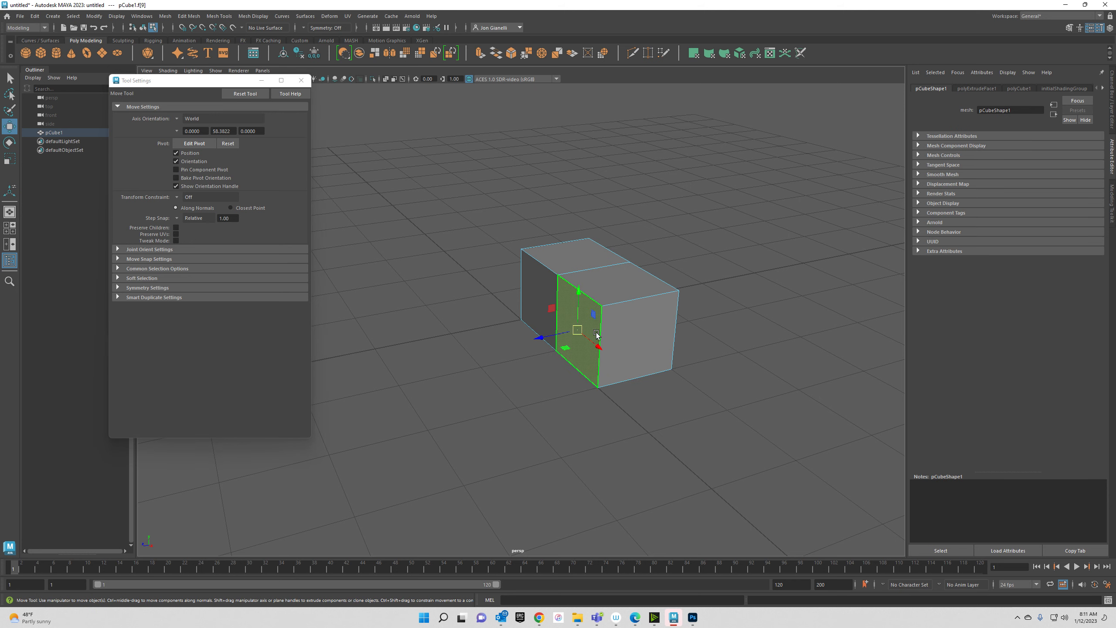
{"action": "key", "text": "ctrl+e"}
{"action": "key", "text": "w"}
{"action": "left_click_drag", "start_coordinate": [538, 337], "coordinate": [497, 348]}
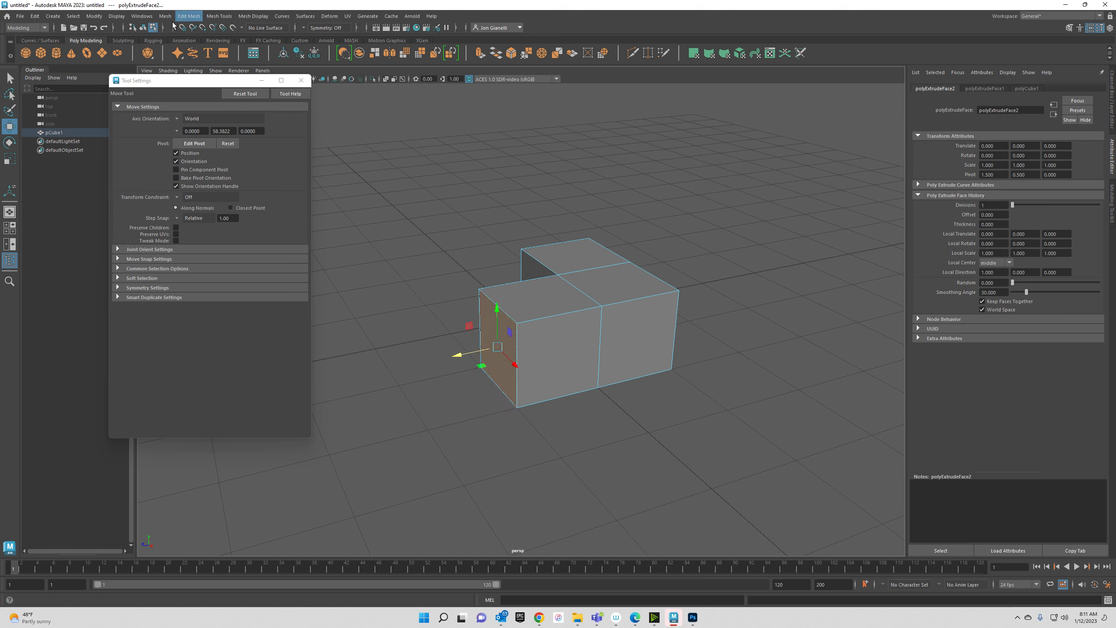
Set the step snap amount to 0.5 and extrude the L's corner front face outward along X.
{"action": "left_click", "coordinate": [567, 348]}
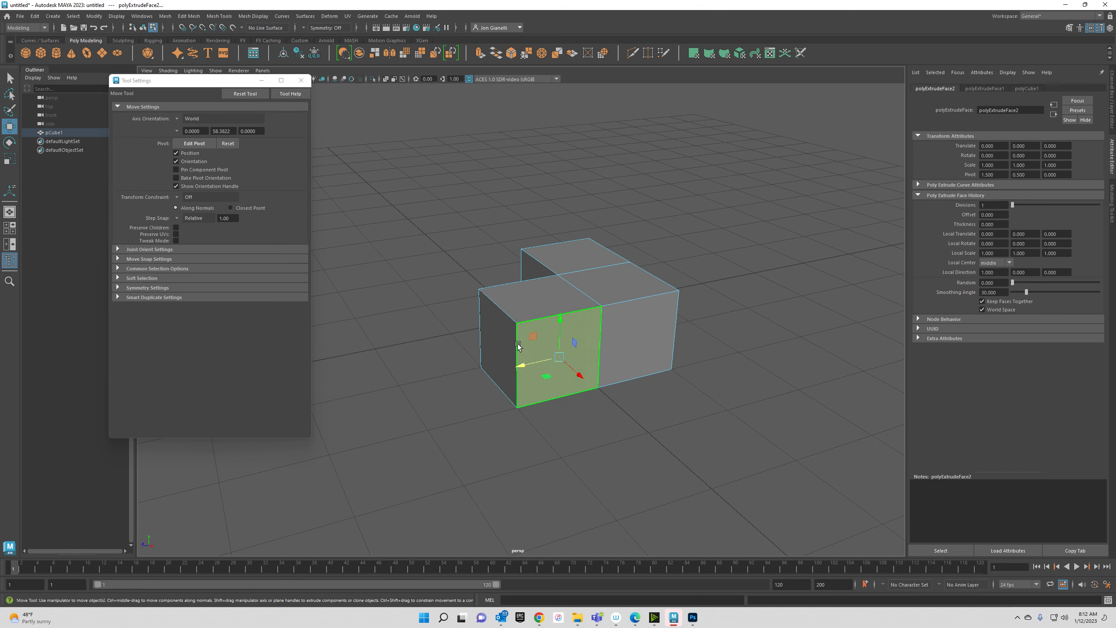
{"action": "double_click", "coordinate": [228, 218]}
{"action": "type", "text": "0.5"}
{"action": "key", "text": "Tab"}
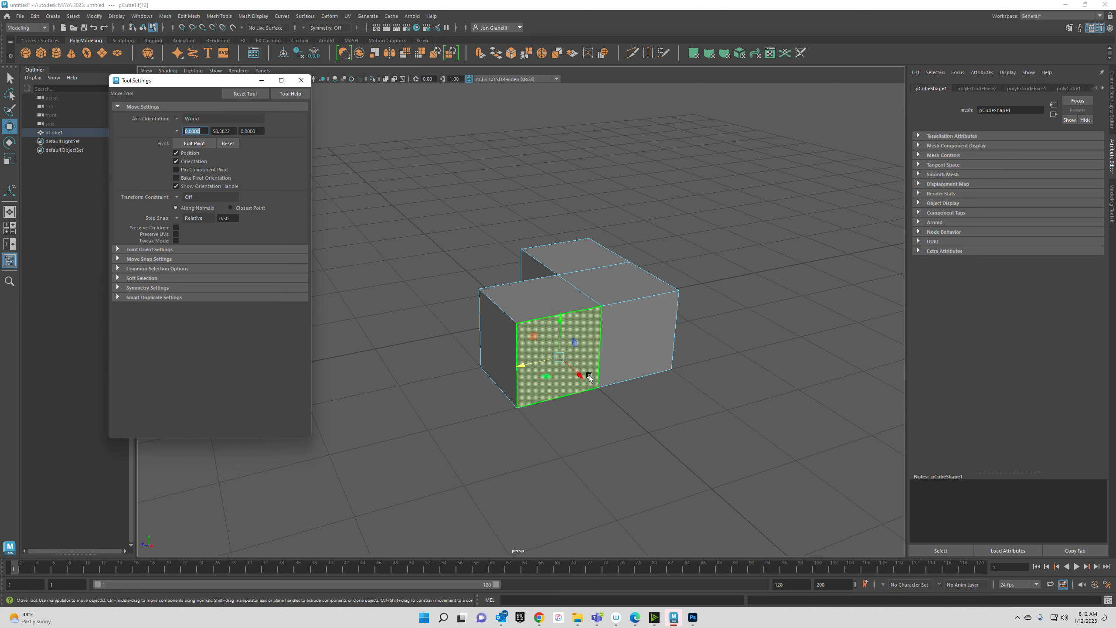
{"action": "left_click_drag", "start_coordinate": [576, 368], "coordinate": [598, 387]}
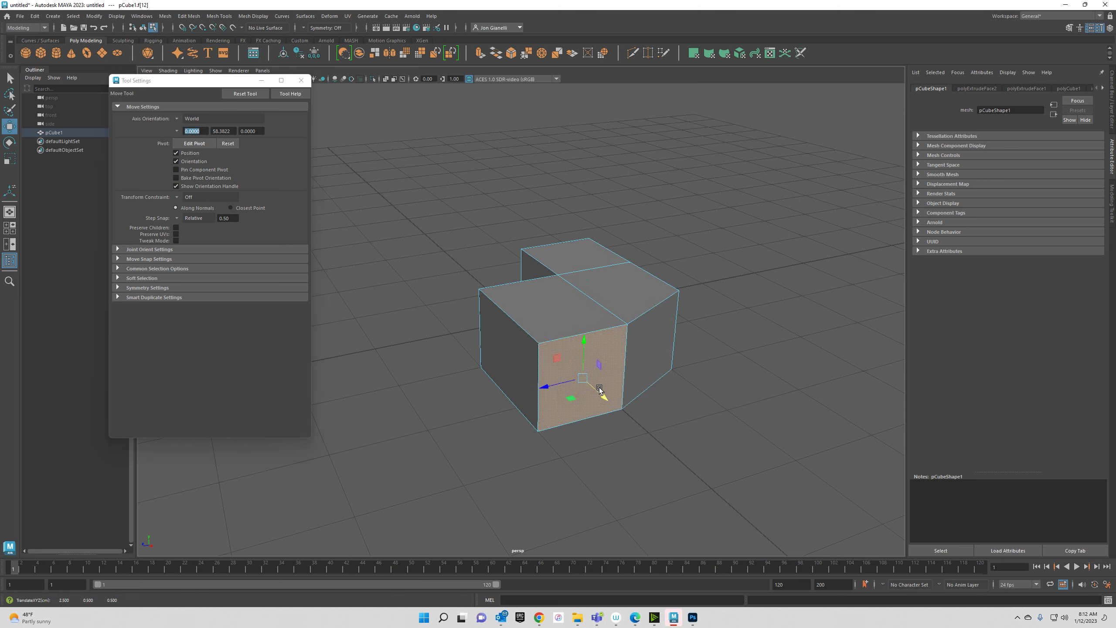
{"action": "key", "text": "ctrl+z"}
{"action": "key", "text": "ctrl+e"}
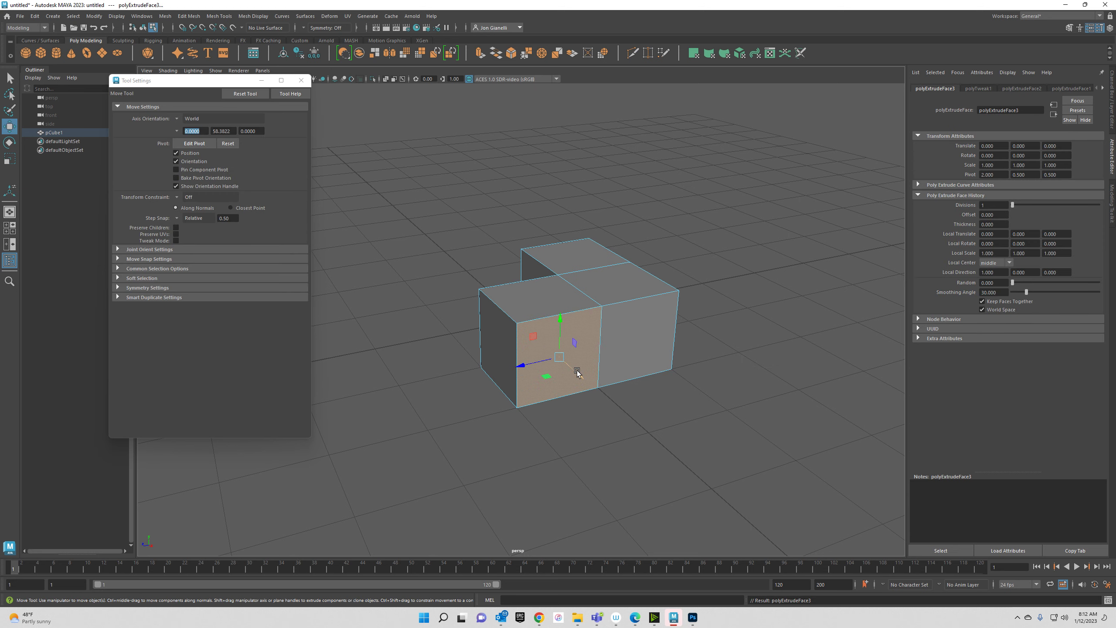
{"action": "left_click_drag", "start_coordinate": [581, 374], "coordinate": [663, 386]}
Extrude a right-side face and an arm's end face outward into more arms.
{"action": "left_click", "coordinate": [558, 373]}
{"action": "key", "text": "ctrl+e"}
{"action": "key", "text": "w"}
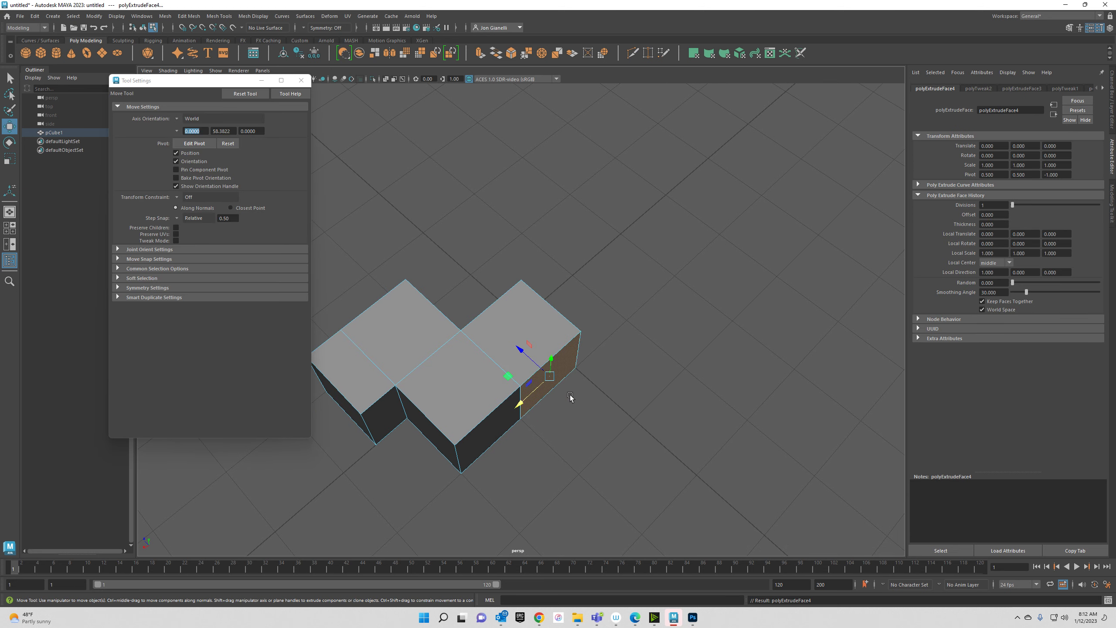
{"action": "left_click_drag", "start_coordinate": [531, 365], "coordinate": [548, 373]}
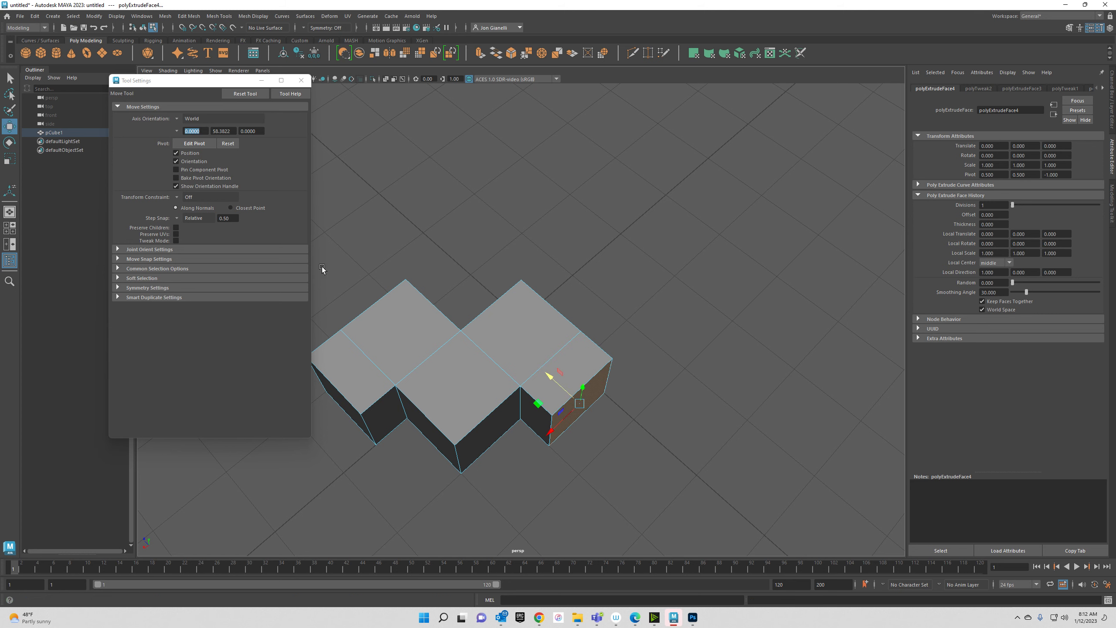
{"action": "left_click_drag", "start_coordinate": [606, 322], "coordinate": [510, 316], "text": "alt"}
{"action": "left_click", "coordinate": [508, 317]}
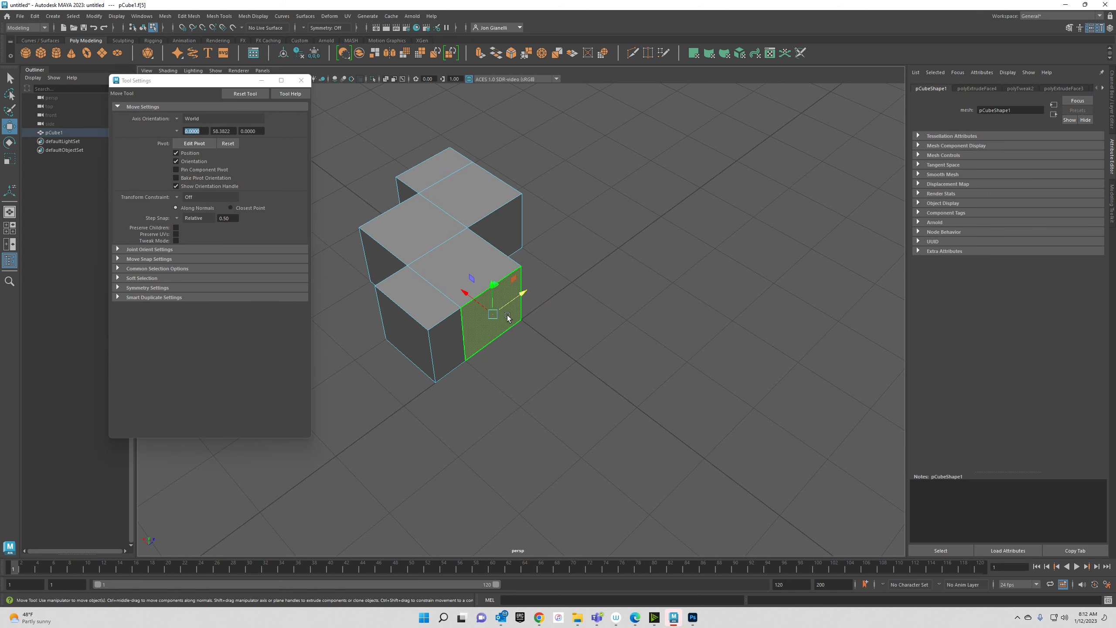
{"action": "key", "text": "ctrl+e"}
{"action": "key", "text": "w"}
{"action": "left_click_drag", "start_coordinate": [466, 293], "coordinate": [487, 314]}
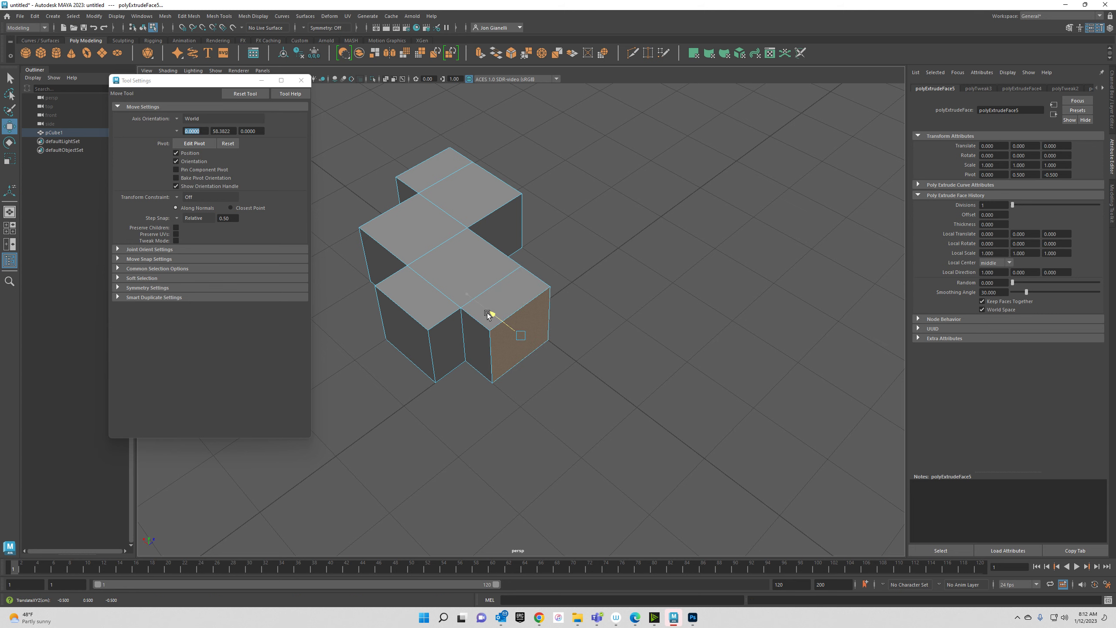
Extrude one more face, then set Move step snapping to Off.
{"action": "left_click_drag", "start_coordinate": [392, 248], "coordinate": [461, 207], "text": "alt"}
{"action": "left_click", "coordinate": [435, 255]}
{"action": "key", "text": "ctrl+e"}
{"action": "key", "text": "w"}
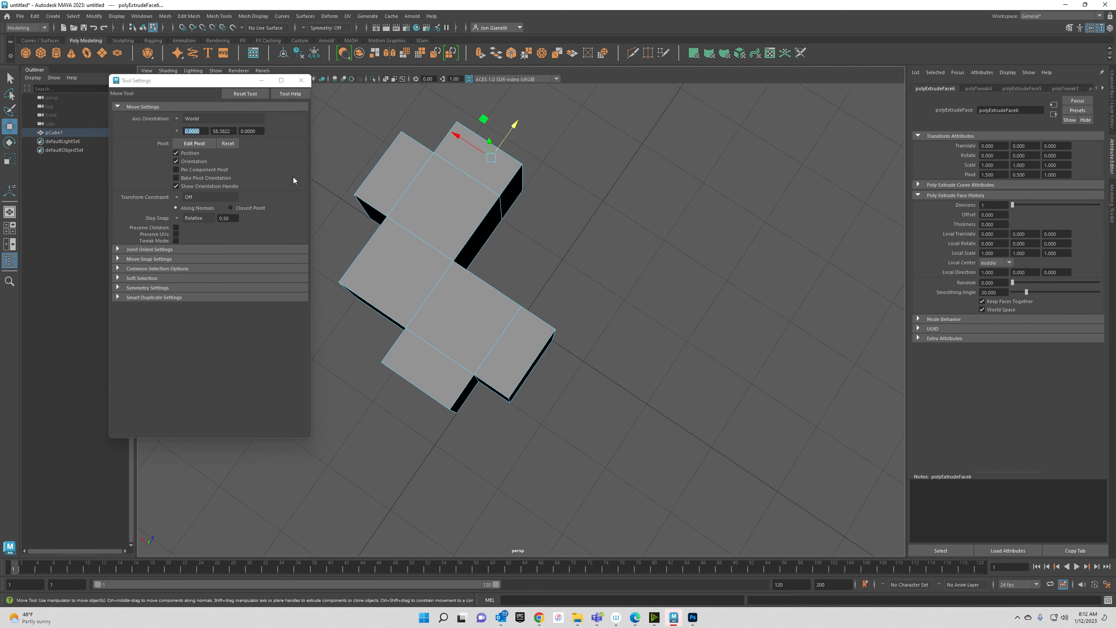
{"action": "left_click", "coordinate": [177, 217]}
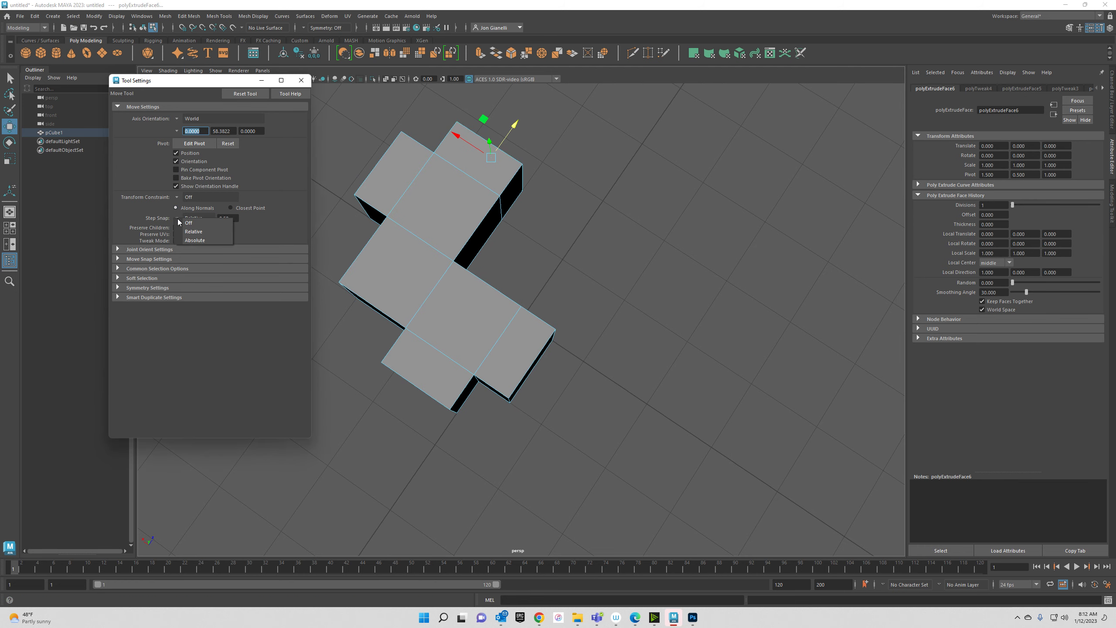
{"action": "left_click", "coordinate": [189, 223]}
Close the Move settings and compare the smooth preview (3) with the blocky cage (1).
{"action": "left_click", "coordinate": [300, 81]}
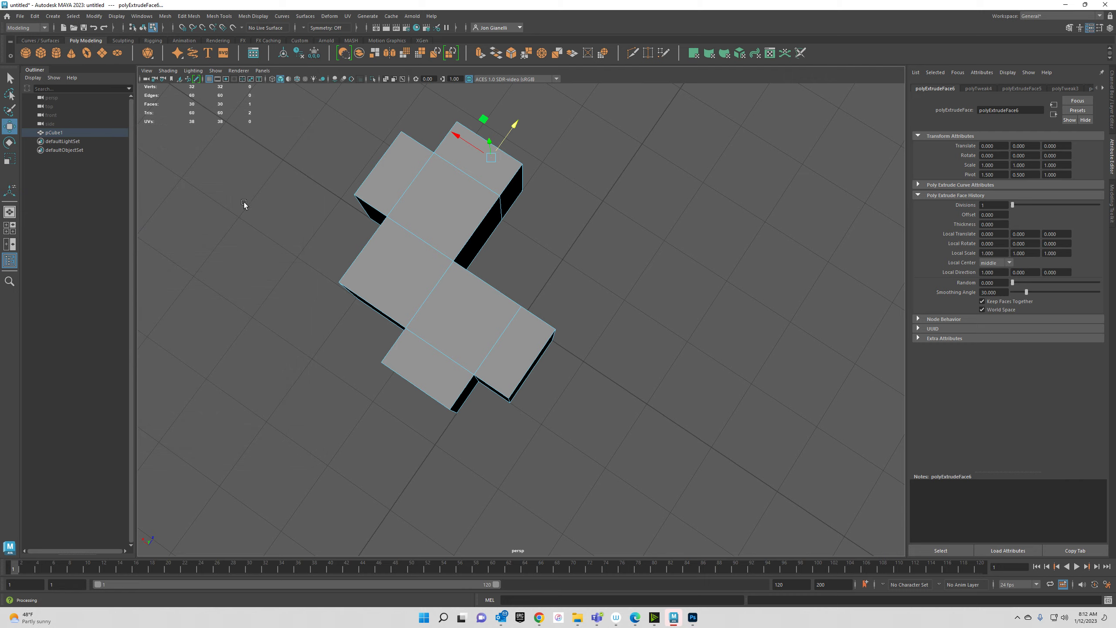
{"action": "left_click_drag", "start_coordinate": [194, 317], "coordinate": [506, 318], "text": "alt"}
{"action": "key", "text": "3"}
{"action": "left_click_drag", "start_coordinate": [699, 334], "coordinate": [531, 357], "text": "alt"}
{"action": "key", "text": "1"}
{"action": "key", "text": "3"}
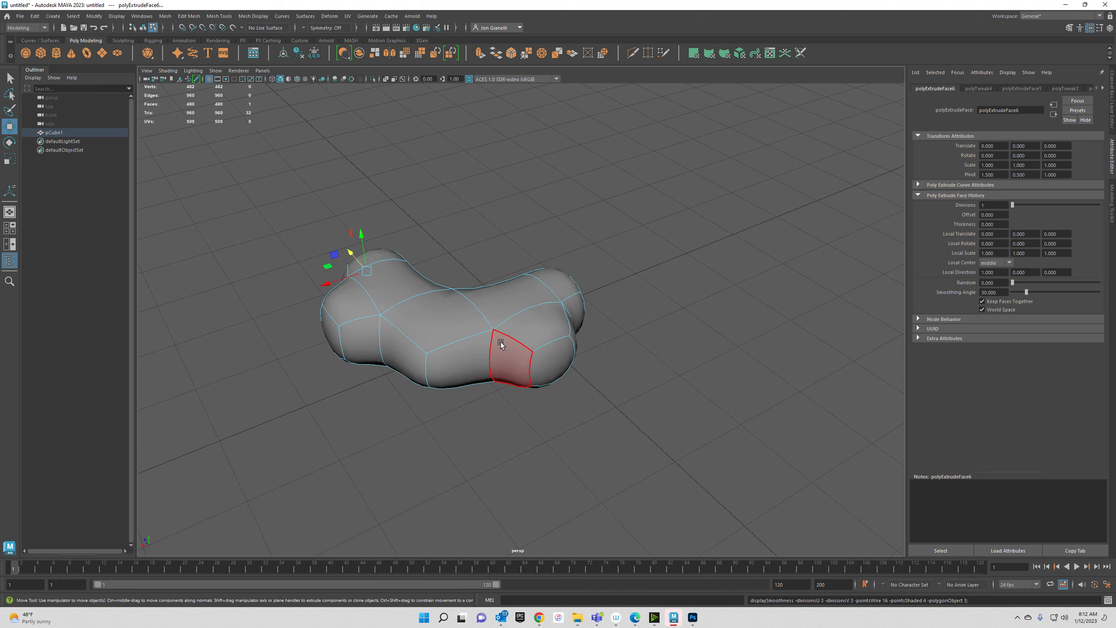
{"action": "key", "text": "1"}
{"action": "left_click_drag", "start_coordinate": [452, 357], "coordinate": [563, 352], "text": "alt"}
{"action": "middle_click_drag", "start_coordinate": [589, 310], "coordinate": [591, 322], "text": "alt"}
{"action": "left_click_drag", "start_coordinate": [591, 322], "coordinate": [608, 352], "text": "alt"}
Extrude a top face upward about 0.779 units into a raised block.
{"action": "left_click", "coordinate": [597, 295]}
{"action": "key", "text": "ctrl+e"}
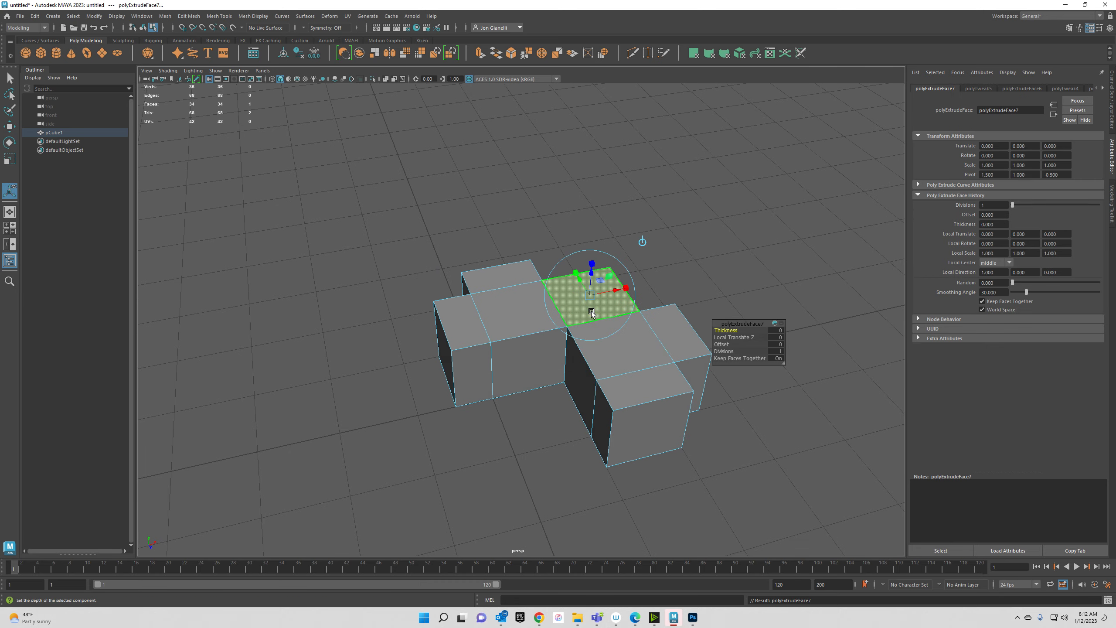
{"action": "left_click_drag", "start_coordinate": [593, 279], "coordinate": [646, 245]}
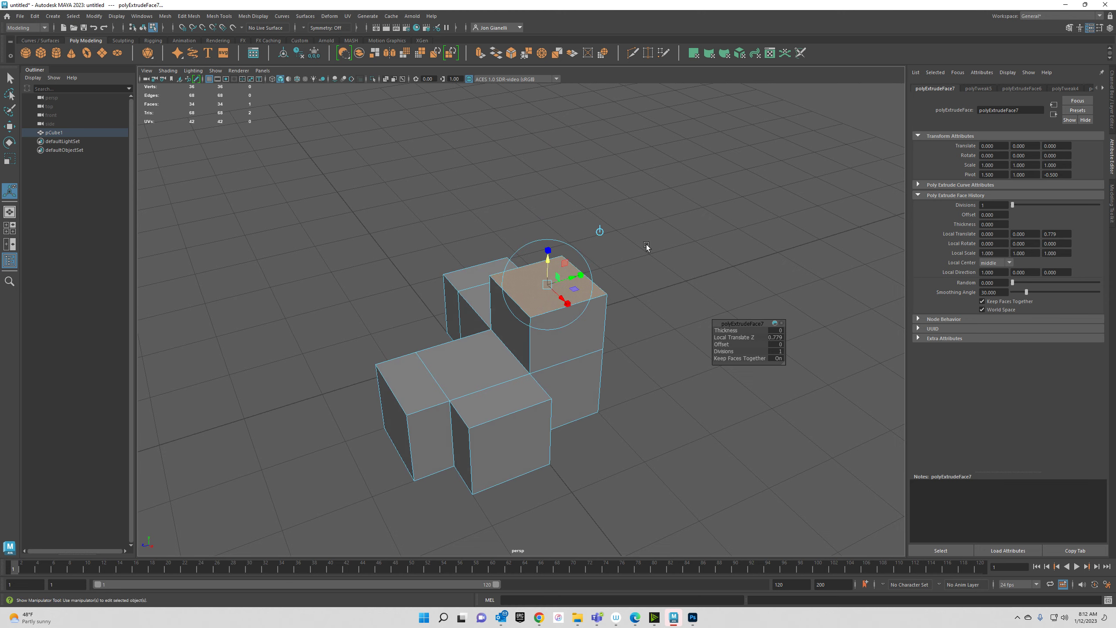
{"action": "left_click", "coordinate": [609, 375]}
Switch to edge selection, check the smooth preview, and select the front block's top edge.
{"action": "left_click_drag", "start_coordinate": [648, 361], "coordinate": [530, 346], "text": "alt"}
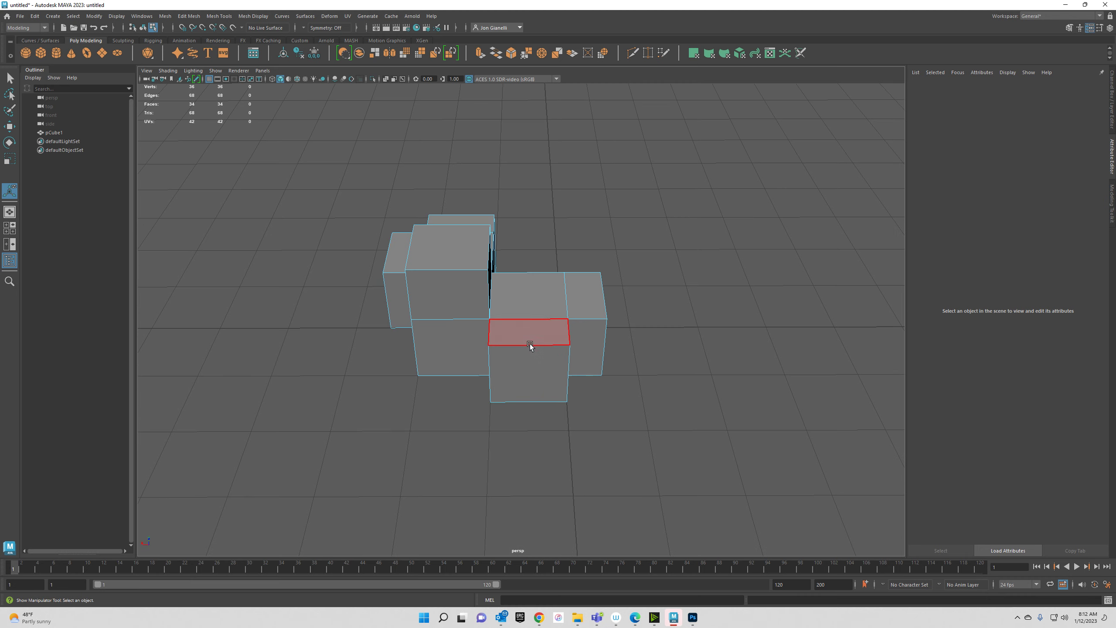
{"action": "right_click_drag", "start_coordinate": [530, 346], "coordinate": [529, 322]}
{"action": "left_click_drag", "start_coordinate": [530, 323], "coordinate": [607, 331], "text": "alt"}
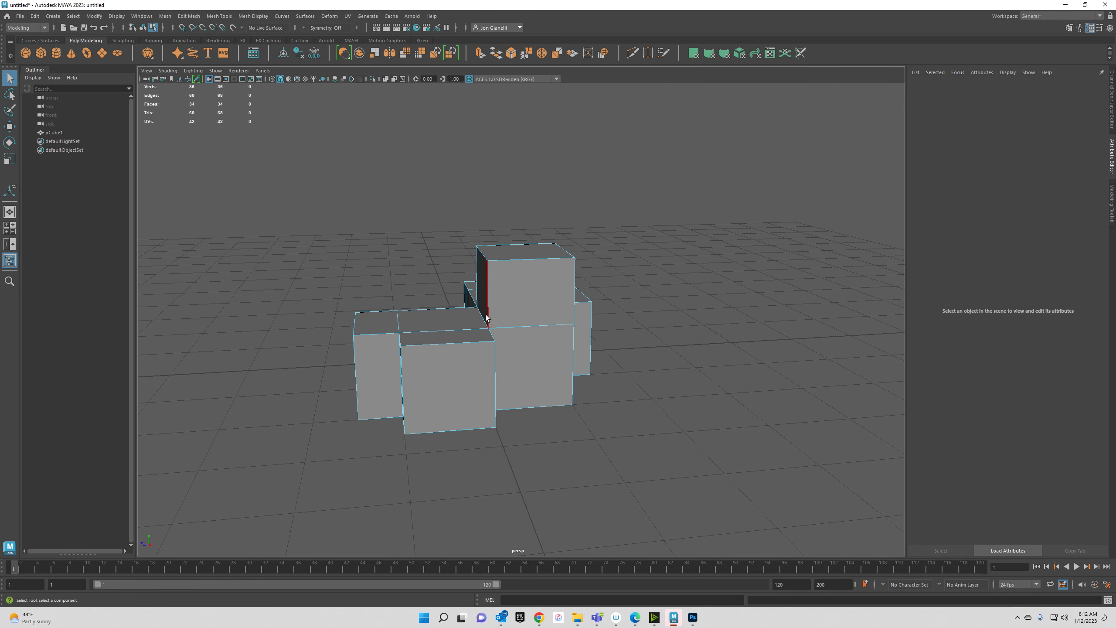
{"action": "key", "text": "3"}
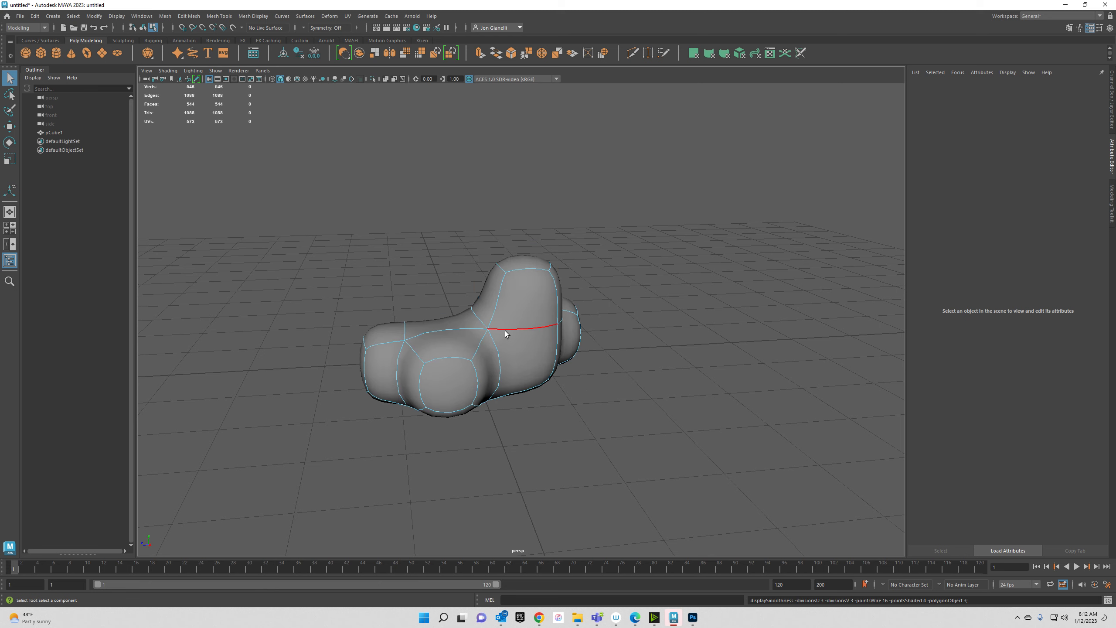
{"action": "key", "text": "1"}
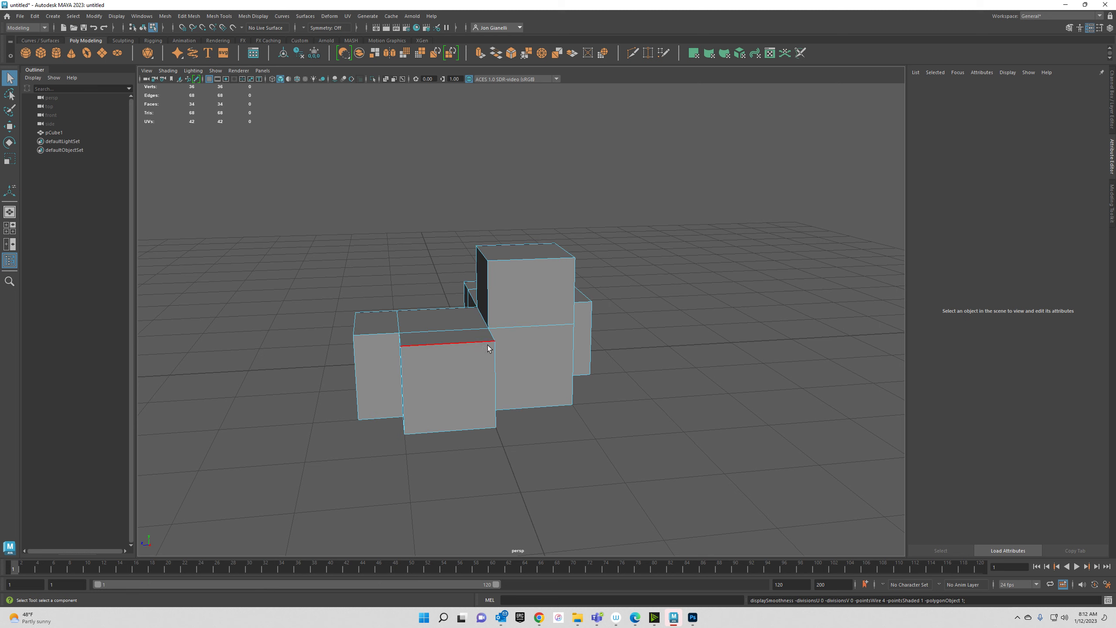
{"action": "mouse_move", "coordinate": [488, 349]}
{"action": "right_mouse_down"}
{"action": "mouse_move", "coordinate": [488, 323]}
{"action": "mouse_move", "coordinate": [479, 342]}
{"action": "right_mouse_up"}
{"action": "left_click", "coordinate": [478, 344]}
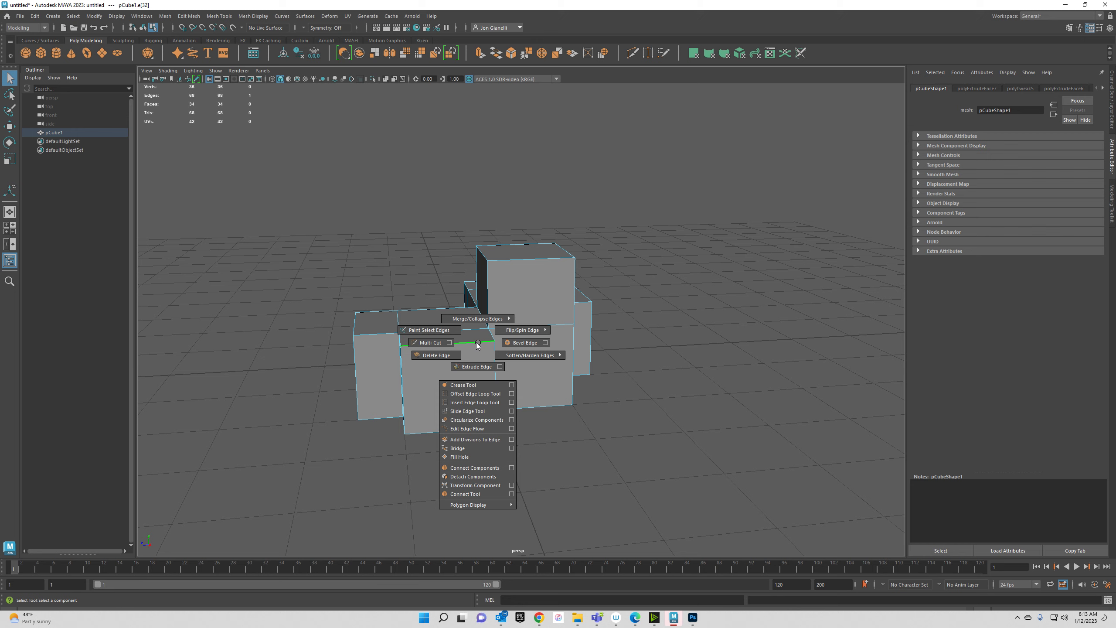
Choose Insert Edge Loop Tool from the edge's Shift+right-click marking menu.
{"action": "right_click_drag", "start_coordinate": [478, 344], "coordinate": [483, 366], "text": "shift"}
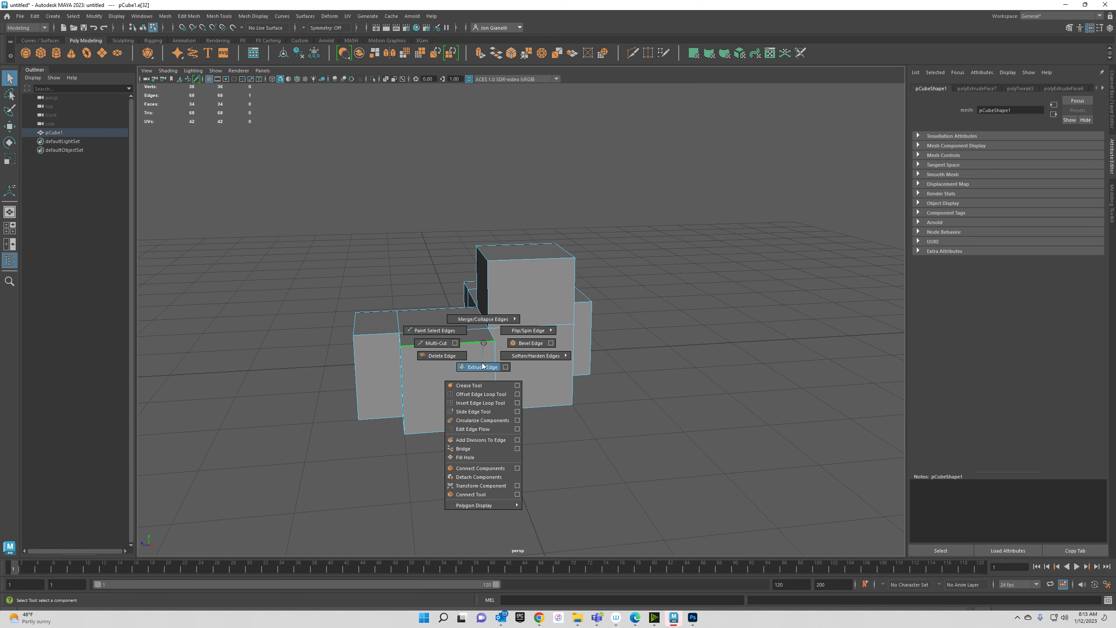
{"action": "left_click", "coordinate": [492, 403]}
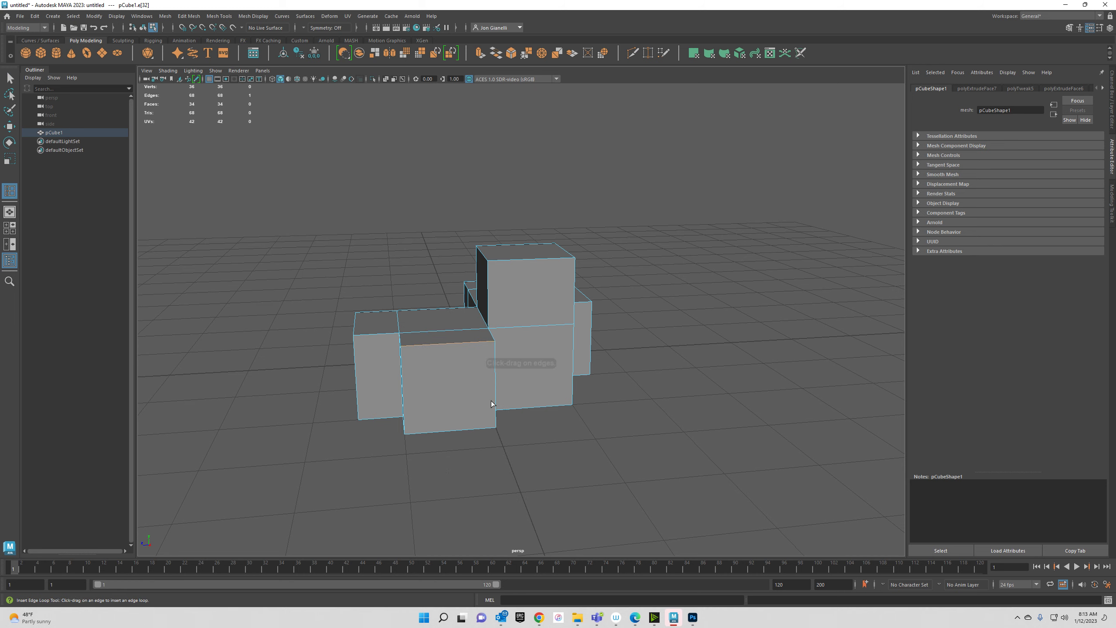
{"action": "double_click", "coordinate": [8, 192]}
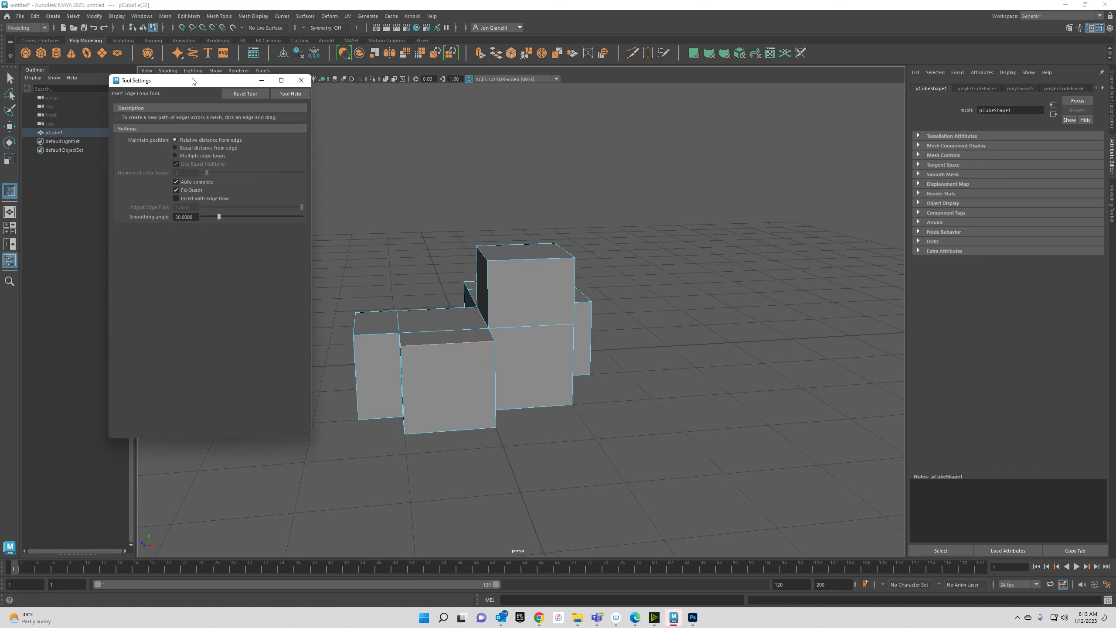
{"action": "left_click_drag", "start_coordinate": [146, 78], "coordinate": [250, 124]}
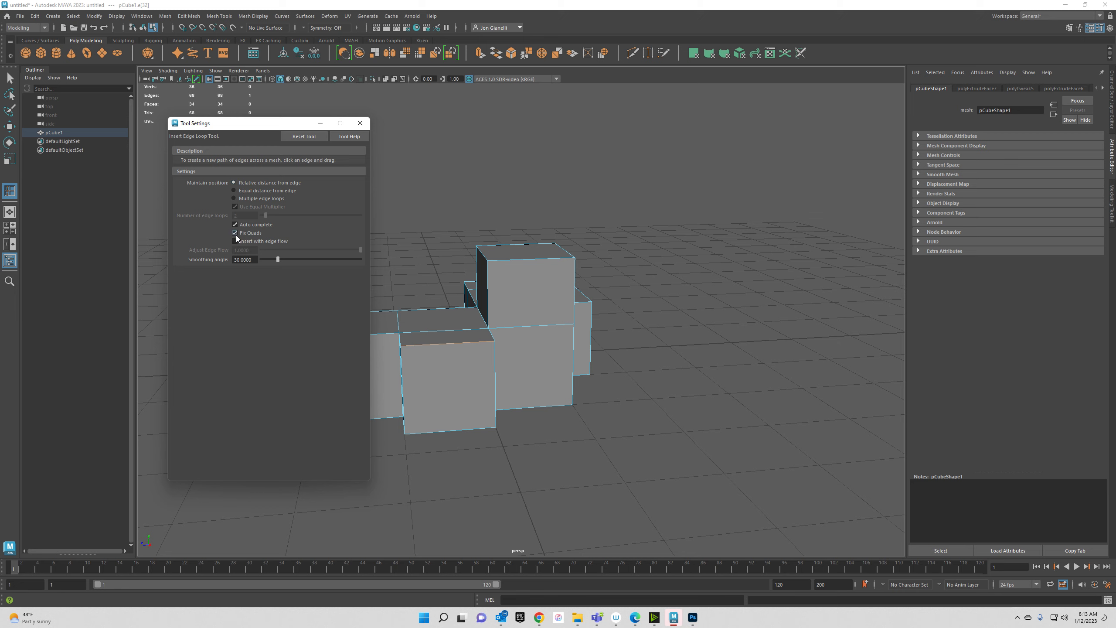
{"action": "left_click", "coordinate": [360, 123]}
{"action": "scroll", "coordinate": [402, 371], "scroll_direction": "up", "scroll_amount": 3}
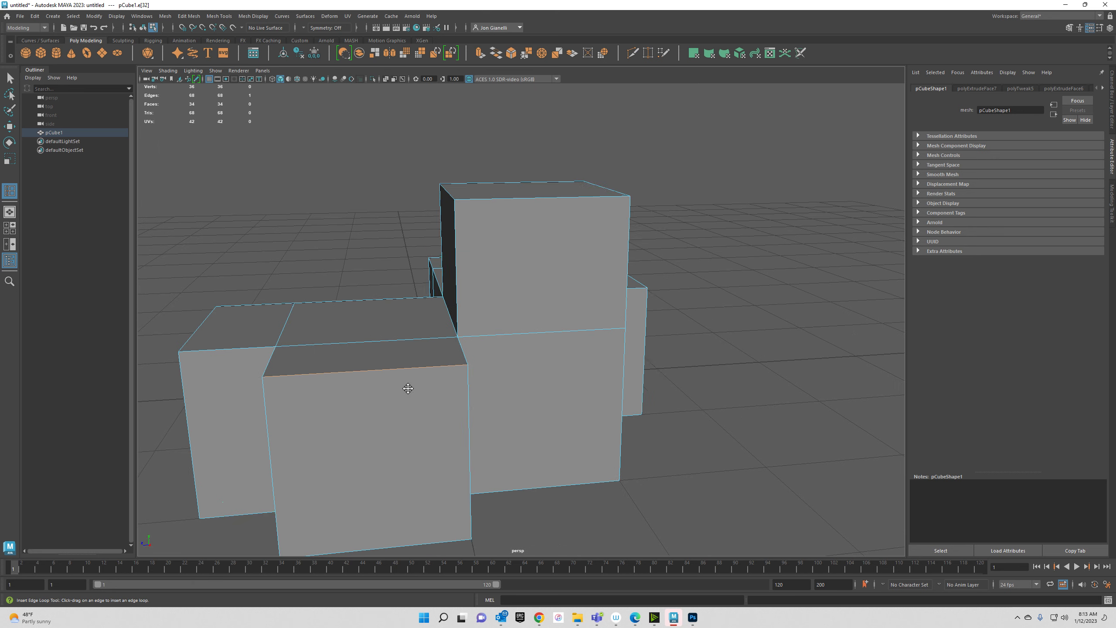
Insert edge loops near the top and bottom of the blocks and inspect them smoothed.
{"action": "scroll", "coordinate": [387, 365], "scroll_direction": "down", "scroll_amount": 3}
{"action": "left_click_drag", "start_coordinate": [366, 344], "coordinate": [479, 329], "text": "alt"}
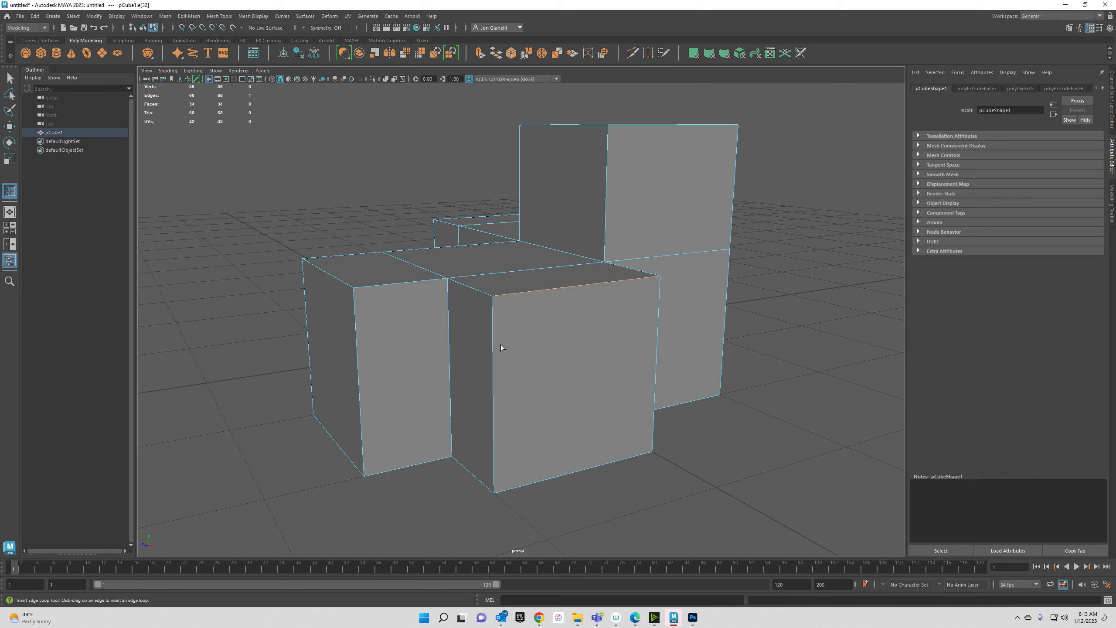
{"action": "left_click_drag", "start_coordinate": [492, 316], "coordinate": [490, 307]}
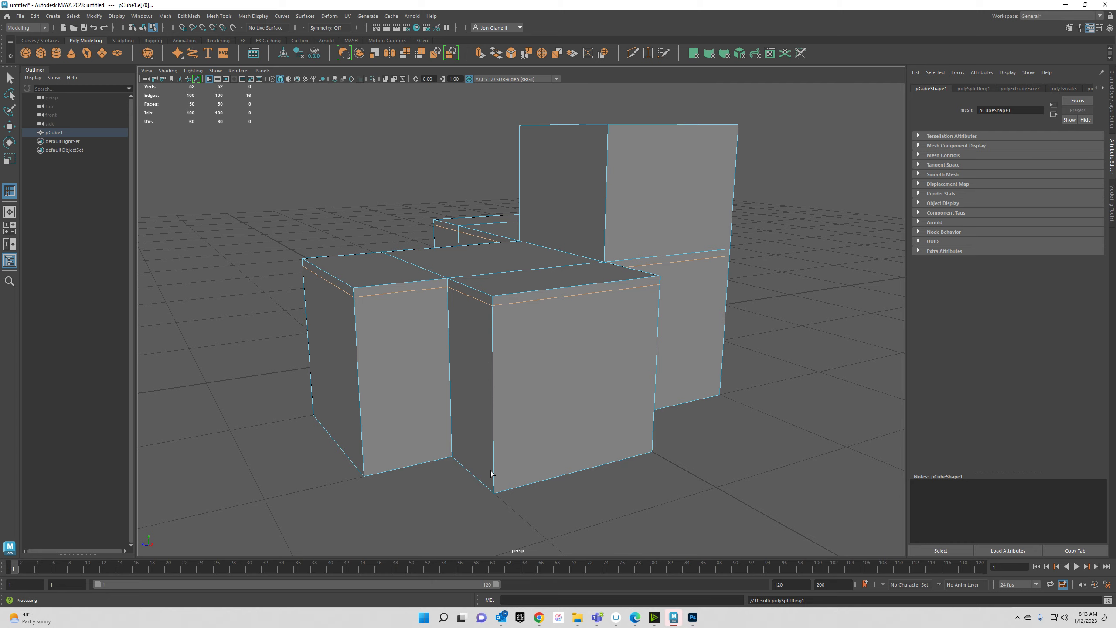
{"action": "left_click_drag", "start_coordinate": [490, 471], "coordinate": [495, 487]}
{"action": "key", "text": "3"}
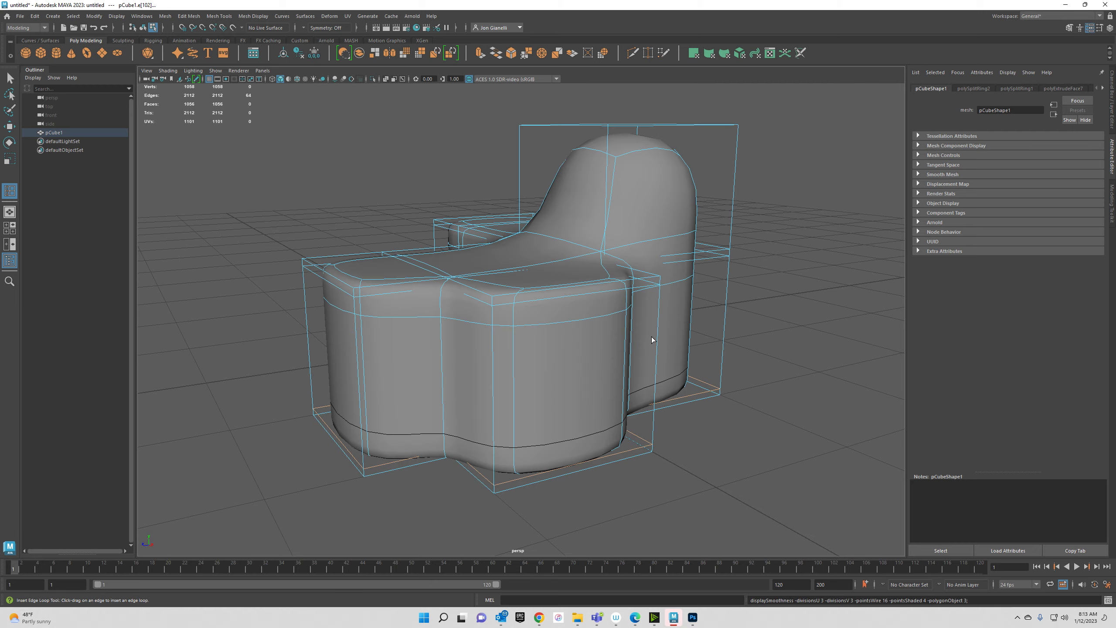
{"action": "scroll", "coordinate": [468, 377], "scroll_direction": "down", "scroll_amount": 2}
{"action": "left_click_drag", "start_coordinate": [468, 377], "coordinate": [591, 324], "text": "alt"}
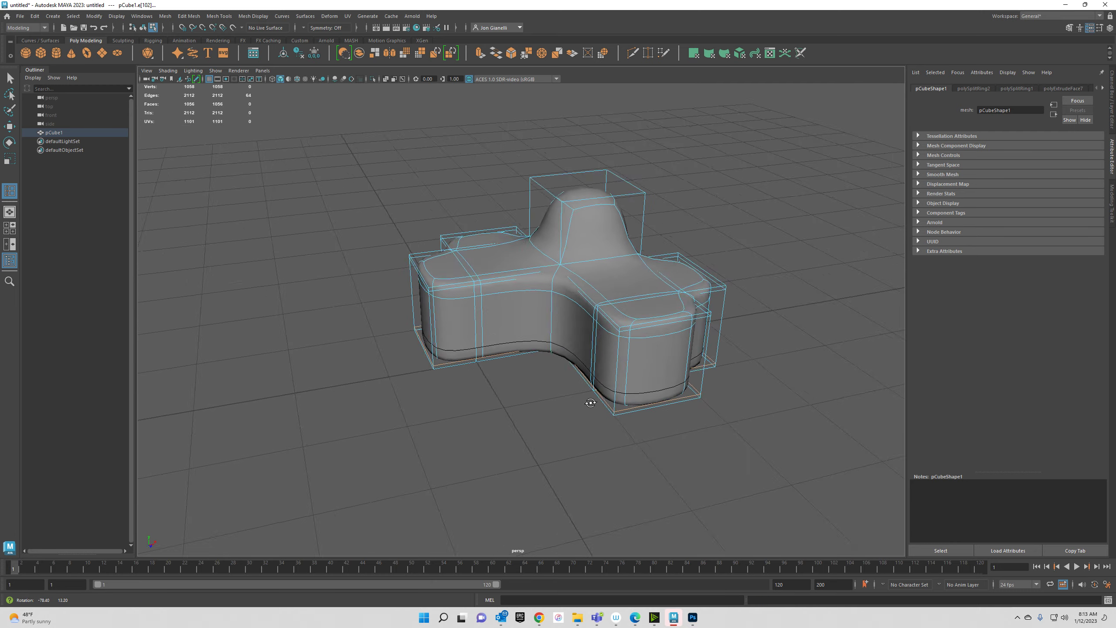
{"action": "left_click_drag", "start_coordinate": [426, 325], "coordinate": [514, 343], "text": "alt"}
Add edge loops across the raised block and check its smoothed shape.
{"action": "key", "text": "1"}
{"action": "left_click_drag", "start_coordinate": [605, 313], "coordinate": [574, 273], "text": "alt"}
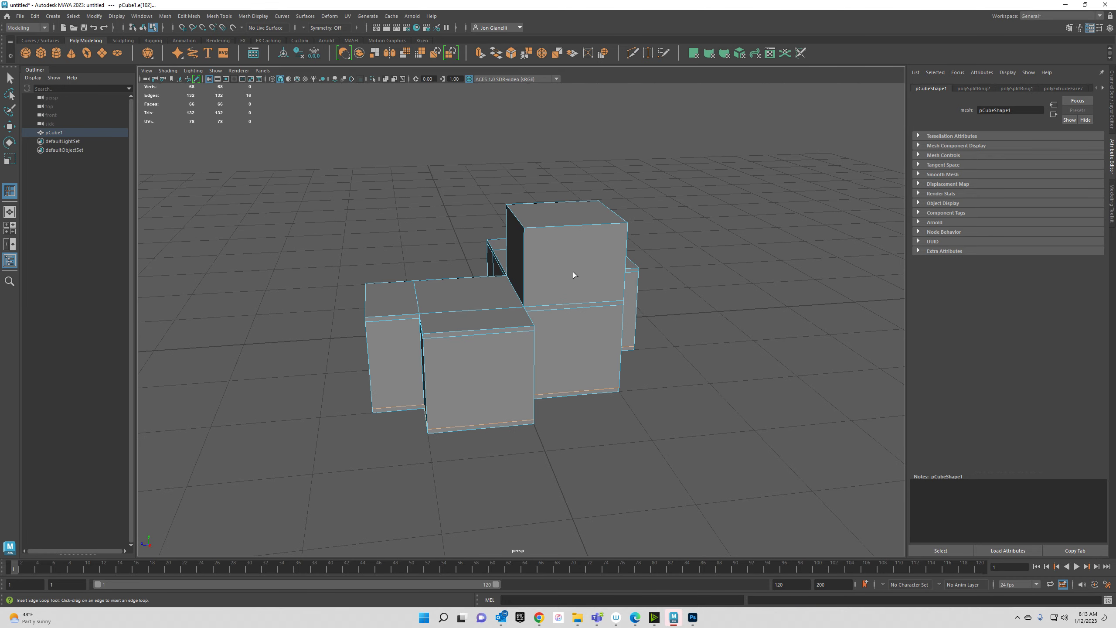
{"action": "left_click", "coordinate": [526, 231]}
{"action": "left_click_drag", "start_coordinate": [527, 282], "coordinate": [526, 304]}
{"action": "key", "text": "3"}
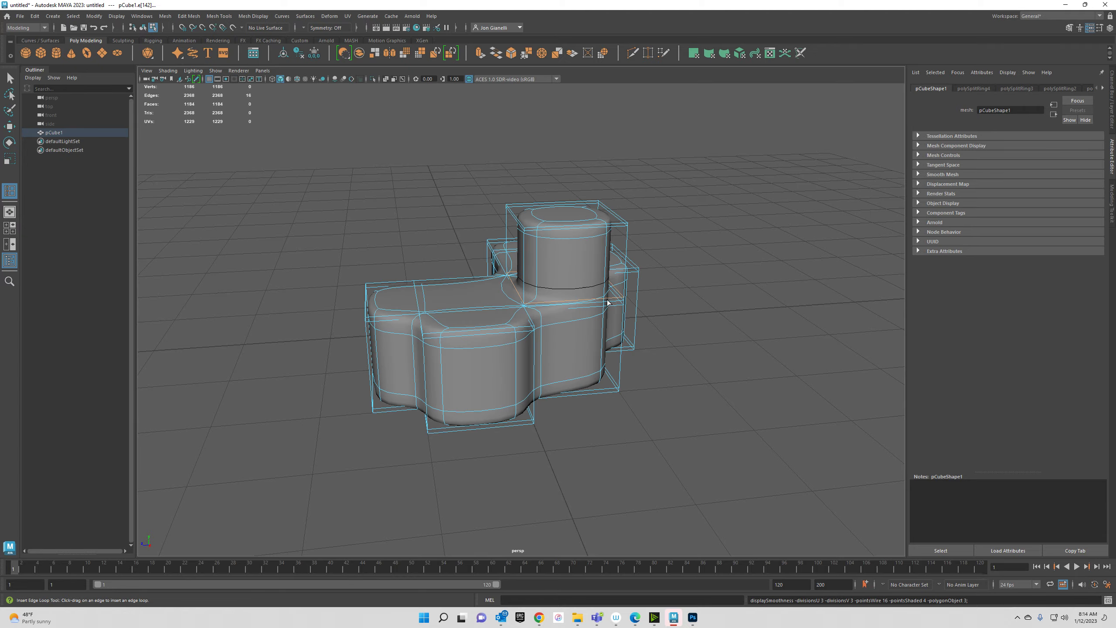
{"action": "left_click_drag", "start_coordinate": [630, 299], "coordinate": [780, 278], "text": "alt"}
{"action": "key", "text": "1"}
Insert two more supporting edge loops and review them in smooth preview.
{"action": "scroll", "coordinate": [527, 285], "scroll_direction": "up", "scroll_amount": 5}
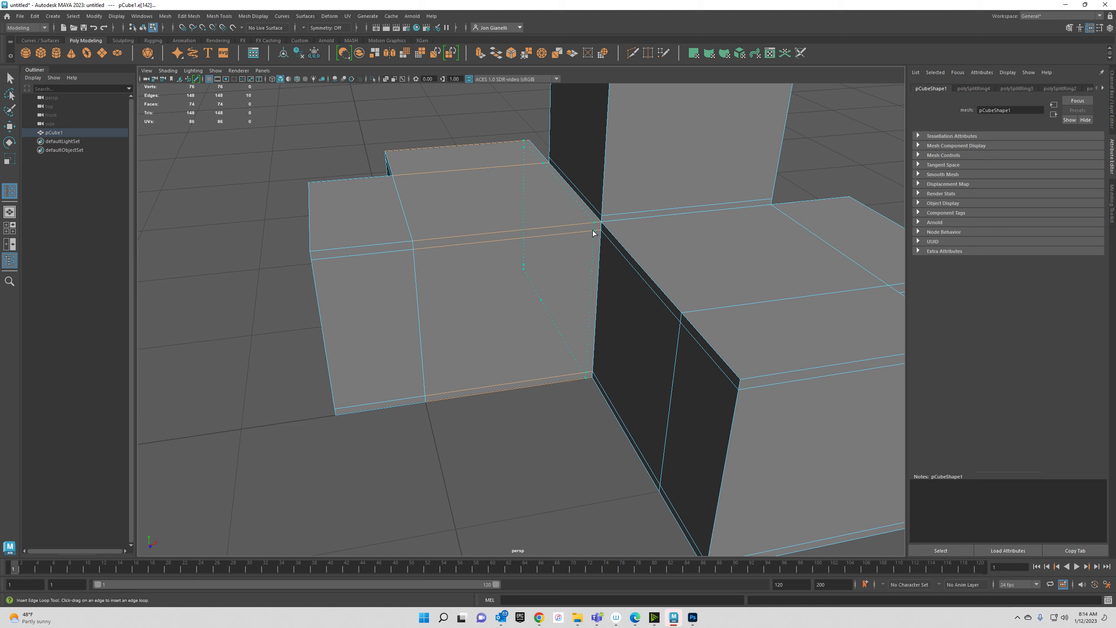
{"action": "left_click", "coordinate": [584, 234]}
{"action": "left_click", "coordinate": [611, 242]}
{"action": "left_click_drag", "start_coordinate": [610, 242], "coordinate": [656, 277], "text": "alt"}
{"action": "key", "text": "3"}
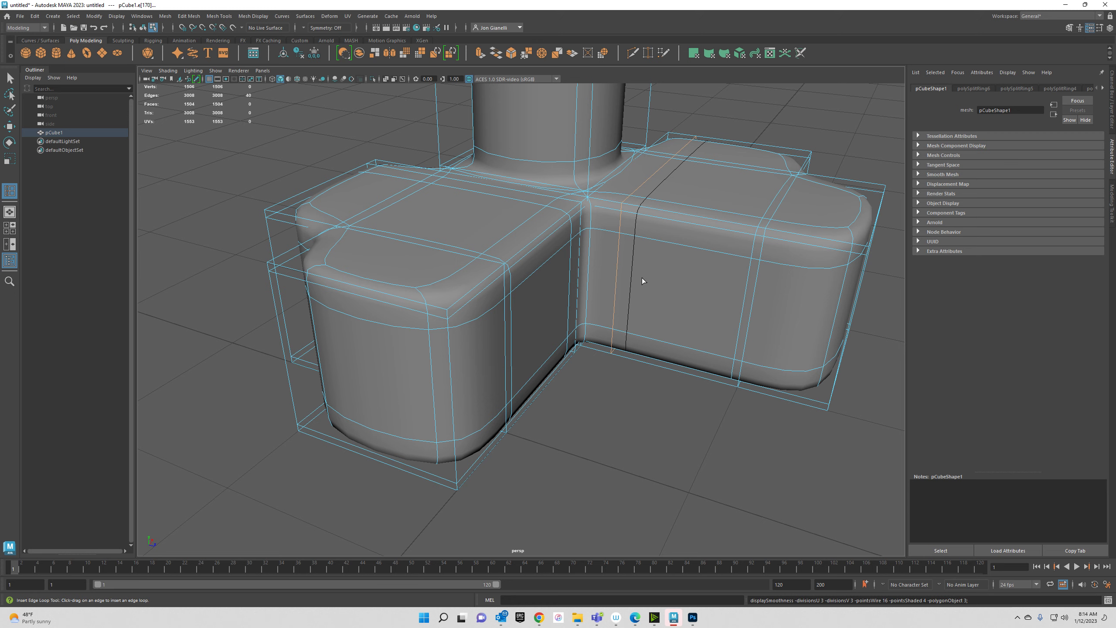
{"action": "left_click_drag", "start_coordinate": [614, 242], "coordinate": [590, 325], "text": "alt"}
{"action": "key", "text": "1"}
Add a supporting edge loop on the right box and check the smoothing.
{"action": "left_click", "coordinate": [644, 280]}
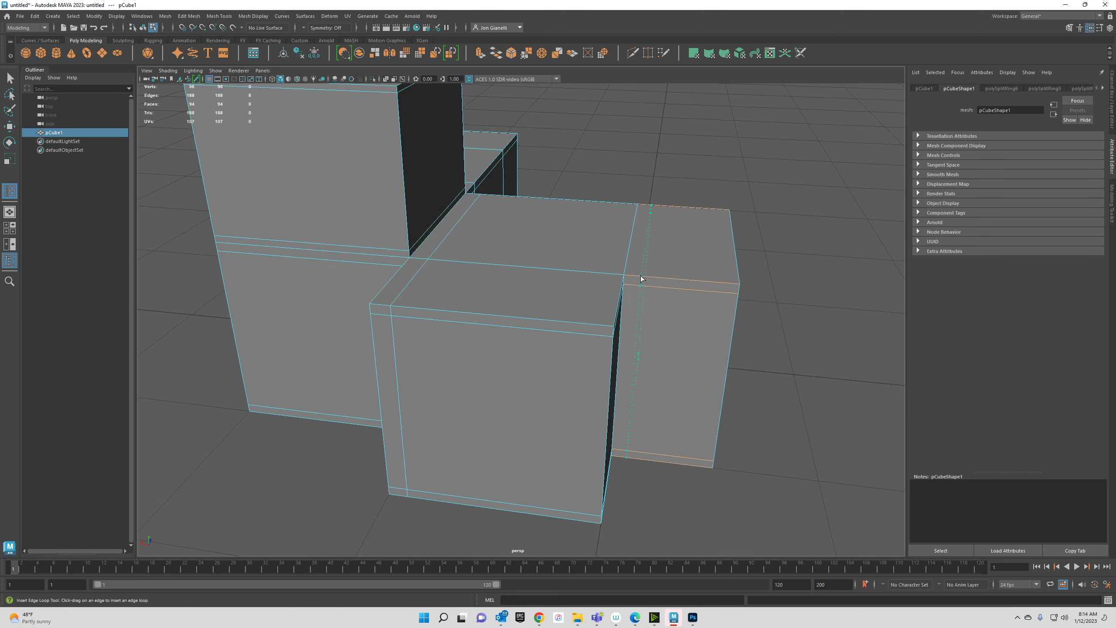
{"action": "left_click_drag", "start_coordinate": [632, 280], "coordinate": [495, 280], "text": "alt"}
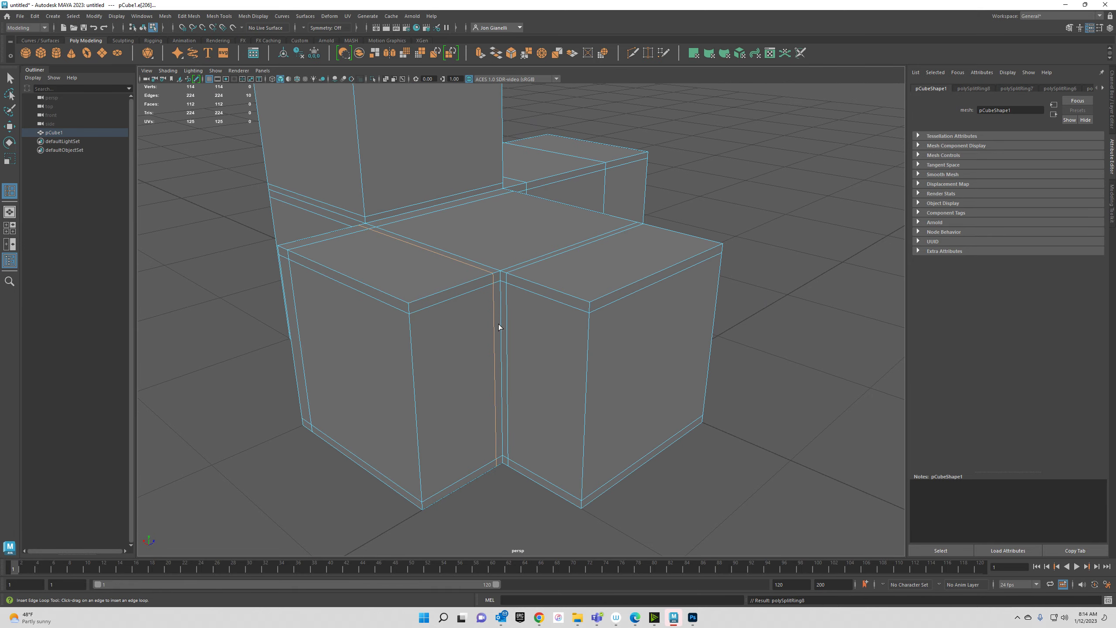
{"action": "key", "text": "3"}
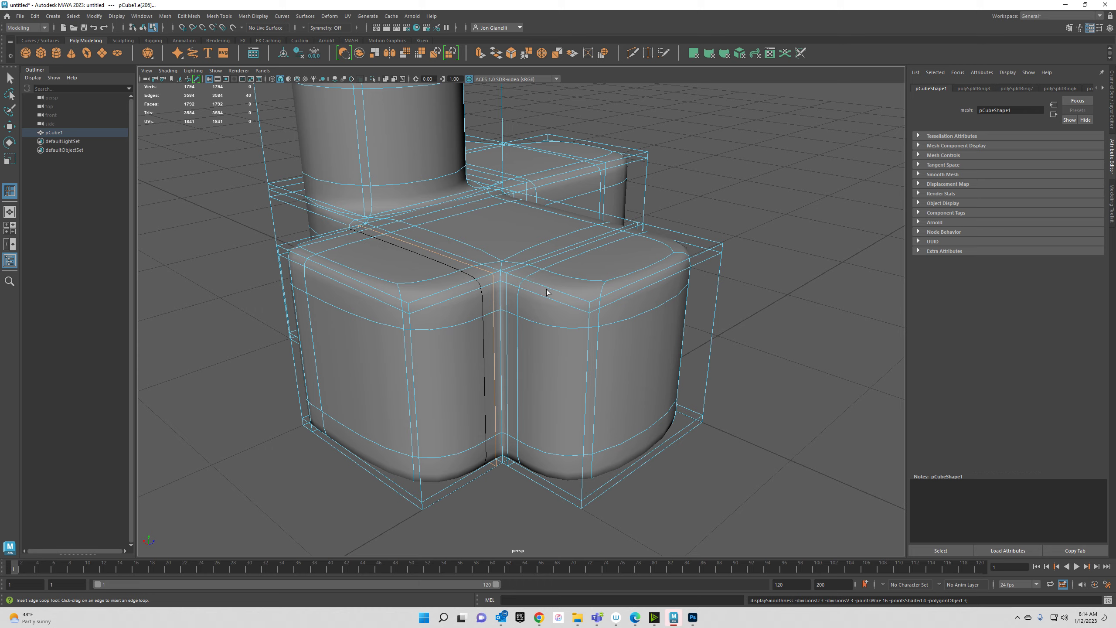
{"action": "left_click_drag", "start_coordinate": [519, 324], "coordinate": [630, 336], "text": "alt"}
{"action": "key", "text": "1"}
{"action": "scroll", "coordinate": [662, 360], "scroll_direction": "up", "scroll_amount": 3}
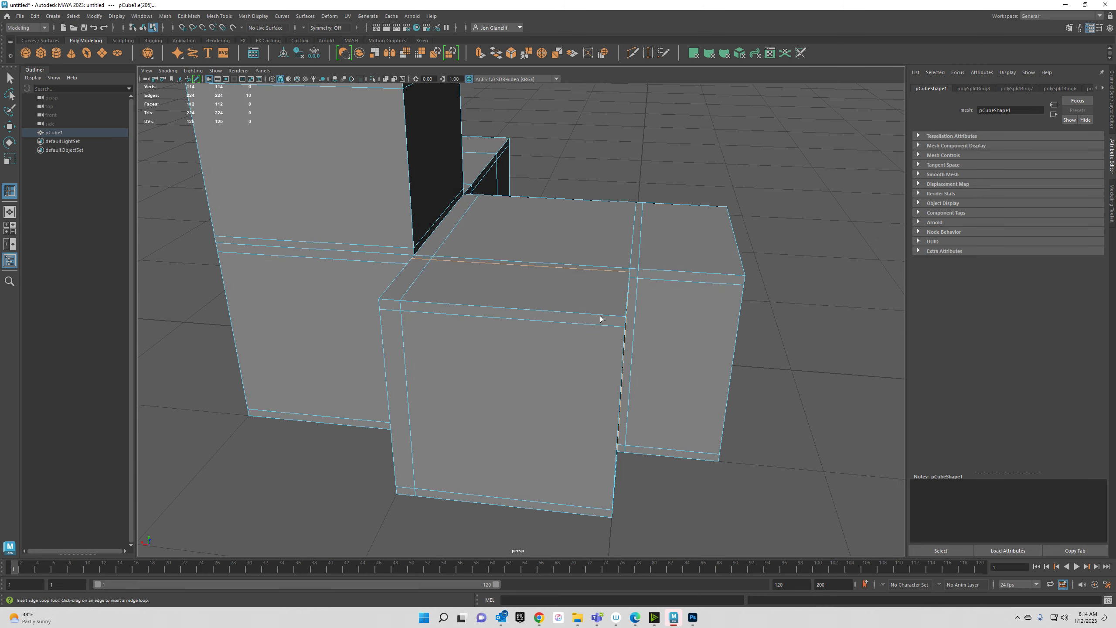
Re-place a misplaced edge loop and inspect the smoothed corners.
{"action": "left_click_drag", "start_coordinate": [624, 323], "coordinate": [627, 347]}
{"action": "key", "text": "3"}
{"action": "key", "text": "ctrl+z"}
{"action": "key", "text": "ctrl+z"}
{"action": "left_click_drag", "start_coordinate": [635, 329], "coordinate": [611, 319]}
{"action": "key", "text": "3"}
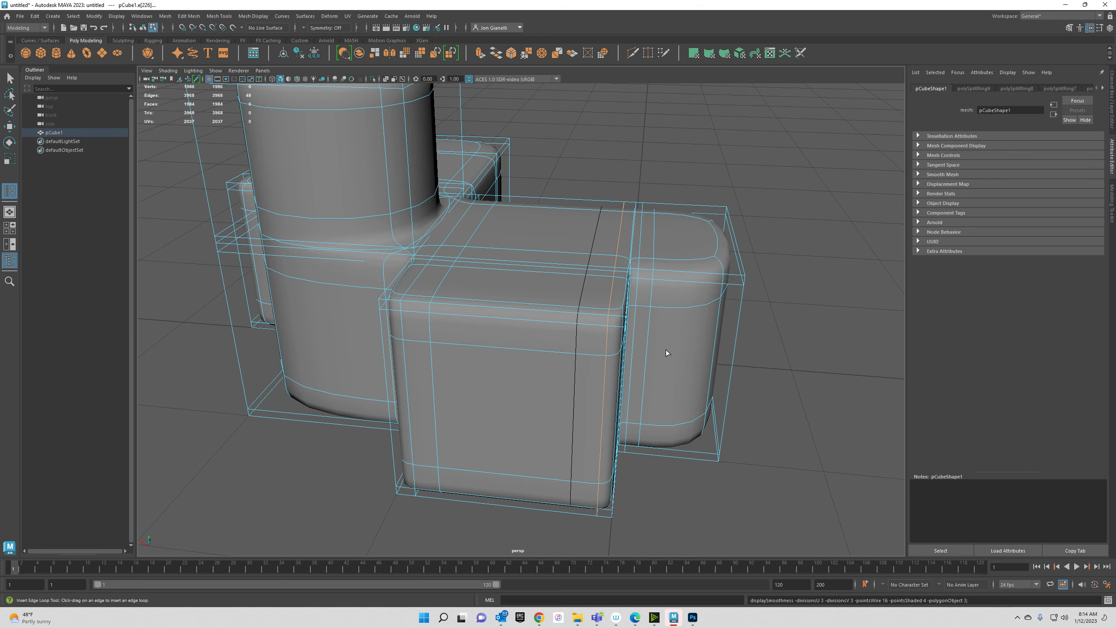
{"action": "left_click_drag", "start_coordinate": [666, 351], "coordinate": [628, 352], "text": "alt"}
{"action": "key", "text": "1"}
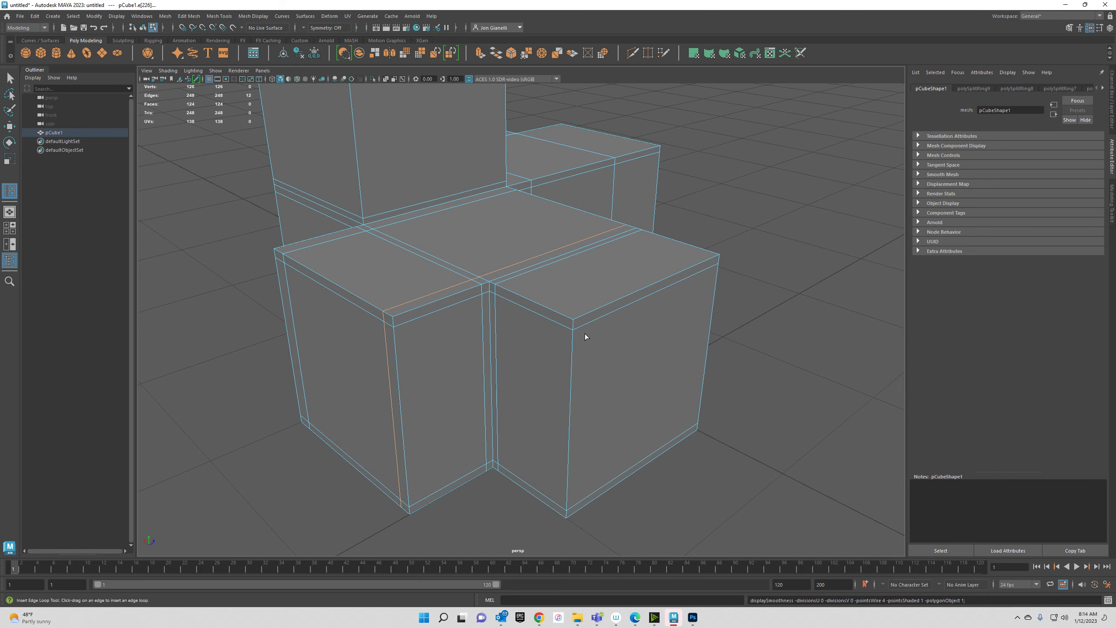
Add three more supporting edge loops to the blocks, previewing the smoothed result.
{"action": "left_click_drag", "start_coordinate": [415, 315], "coordinate": [485, 364]}
{"action": "key", "text": "3"}
{"action": "key", "text": "1"}
{"action": "left_click", "coordinate": [624, 402]}
{"action": "left_click", "coordinate": [463, 355]}
{"action": "key", "text": "3"}
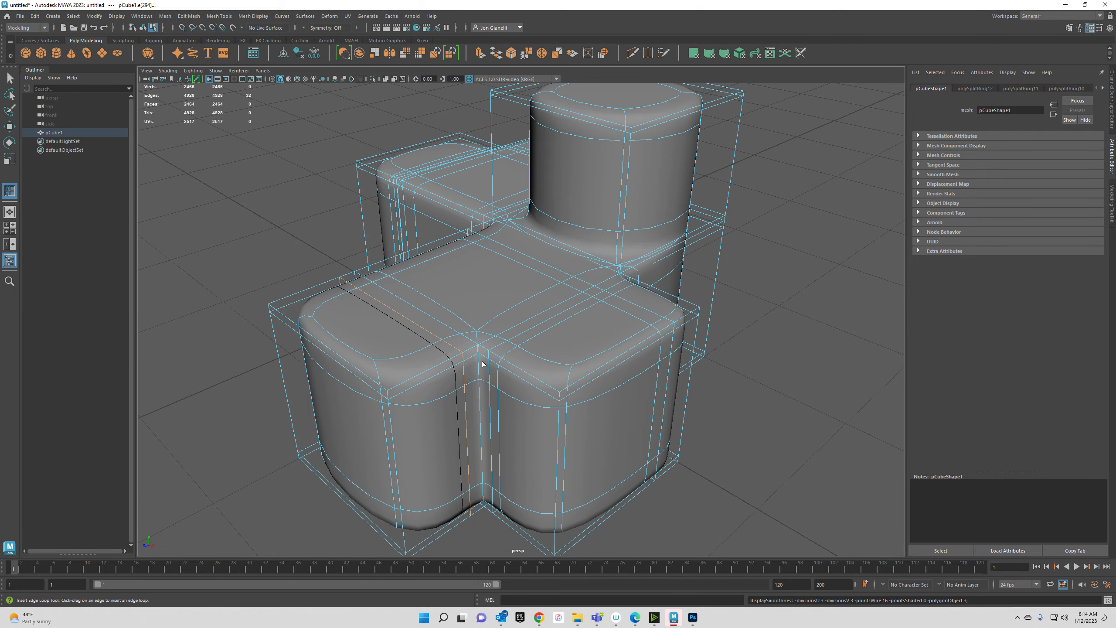
{"action": "scroll", "coordinate": [545, 371], "scroll_direction": "down", "scroll_amount": 10}
Insert a vertical loop and two corner-supporting loops on the front cube, plus one loop across the right cube.
{"action": "key", "text": "1"}
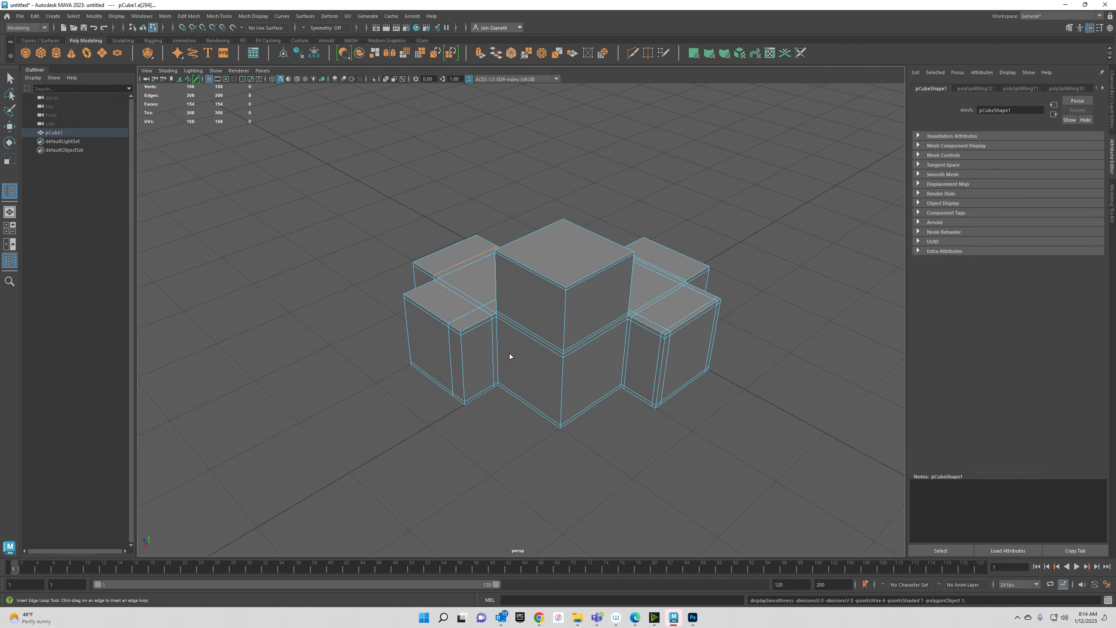
{"action": "scroll", "coordinate": [492, 338], "scroll_direction": "up", "scroll_amount": 5}
{"action": "left_click", "coordinate": [480, 319]}
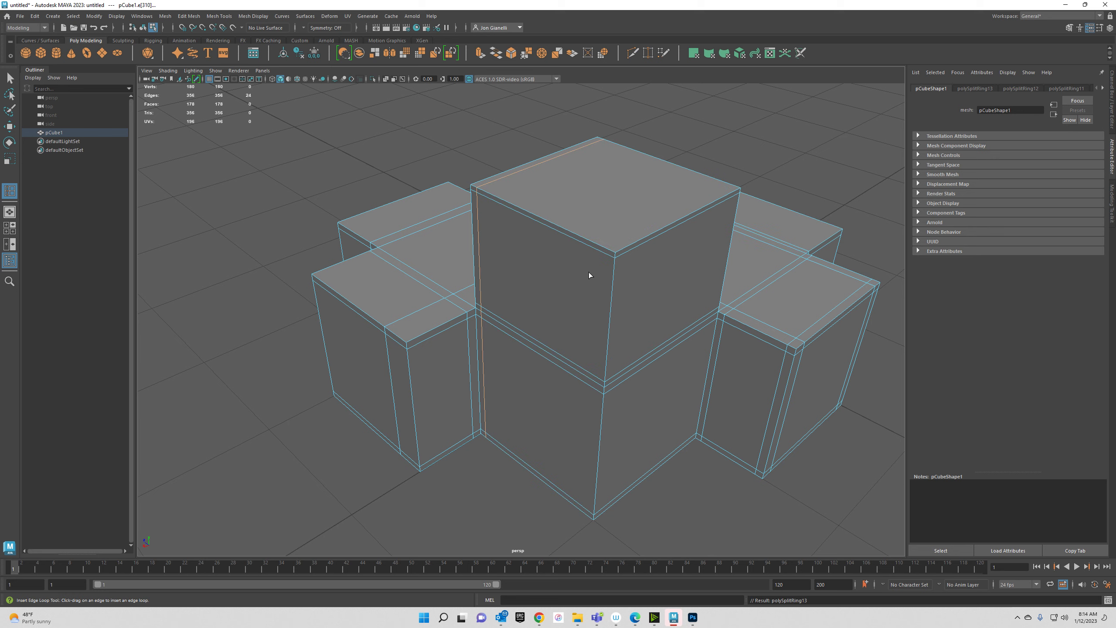
{"action": "left_click", "coordinate": [609, 249]}
{"action": "left_click", "coordinate": [619, 251]}
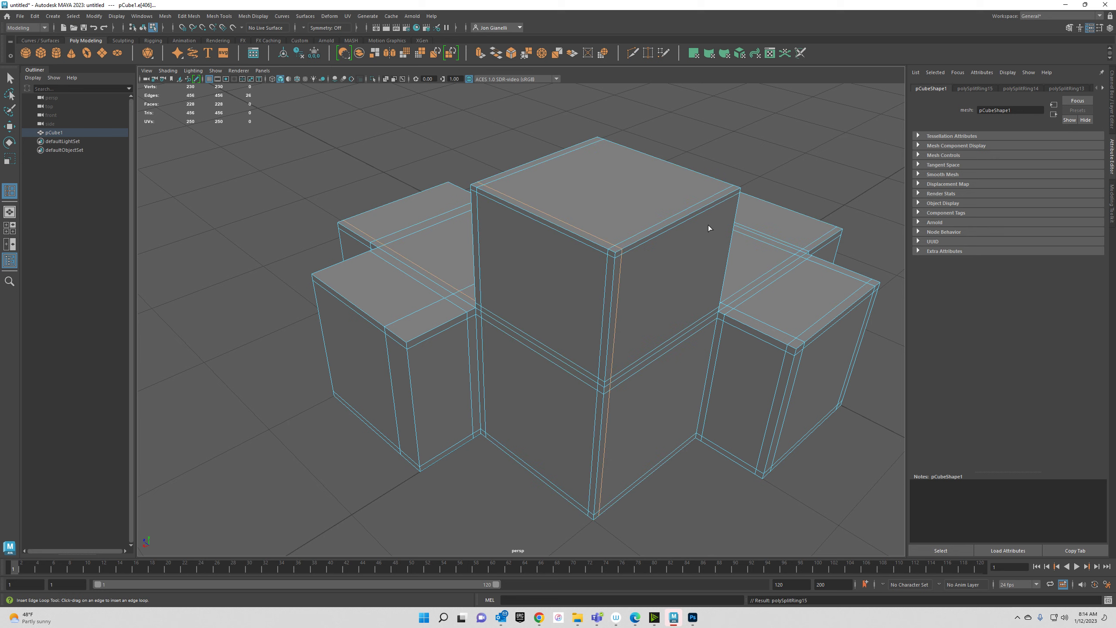
{"action": "left_click", "coordinate": [732, 193]}
{"action": "left_click_drag", "start_coordinate": [785, 192], "coordinate": [673, 190], "text": "alt"}
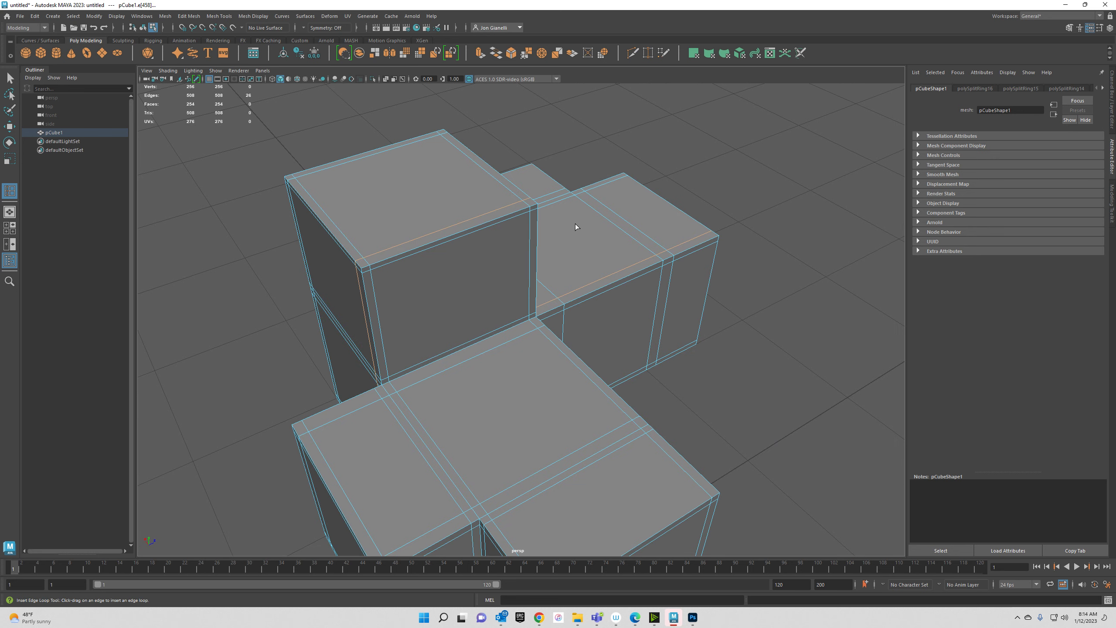
Check the smoothed preview, then return to the hard cage in Object Mode.
{"action": "key", "text": "3"}
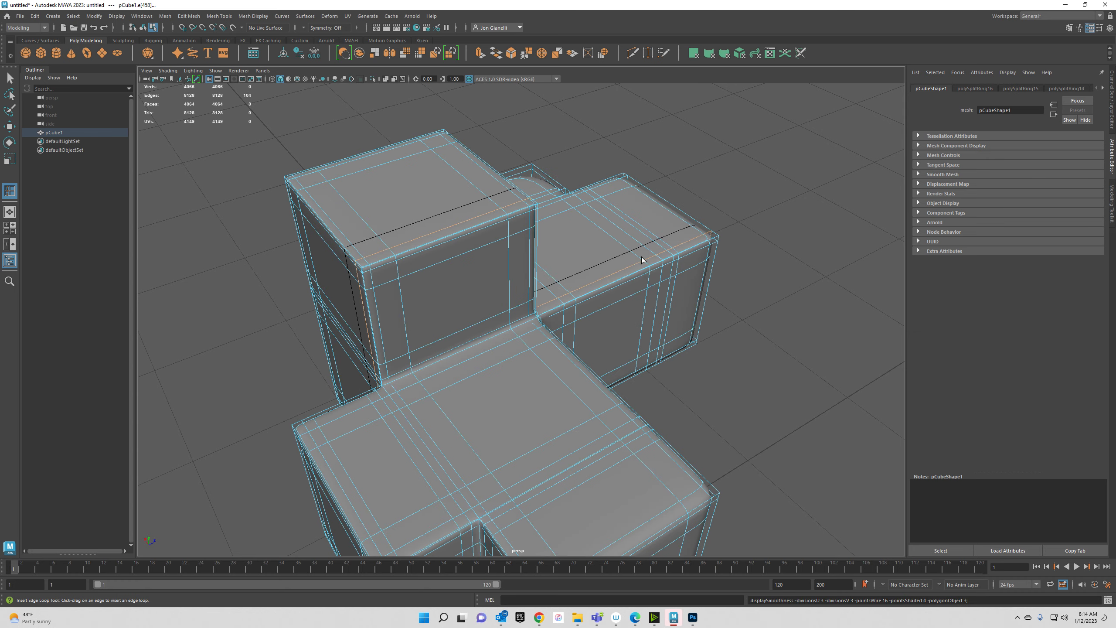
{"action": "scroll", "coordinate": [641, 254], "scroll_direction": "down", "scroll_amount": 5}
{"action": "left_click_drag", "start_coordinate": [641, 253], "coordinate": [511, 301], "text": "alt"}
{"action": "key", "text": "1"}
{"action": "right_click_drag", "start_coordinate": [509, 290], "coordinate": [550, 277]}
{"action": "scroll", "coordinate": [558, 270], "scroll_direction": "up", "scroll_amount": 4}
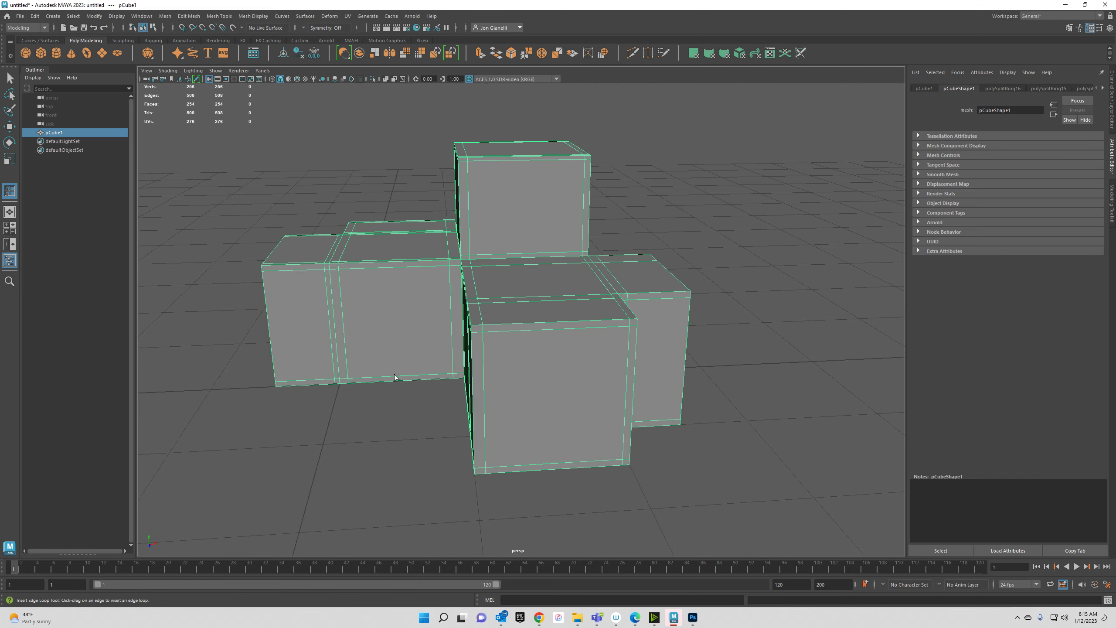
{"action": "left_click", "coordinate": [382, 412]}
{"action": "left_click_drag", "start_coordinate": [379, 414], "coordinate": [408, 424], "text": "alt"}
{"action": "scroll", "coordinate": [473, 316], "scroll_direction": "up", "scroll_amount": 3}
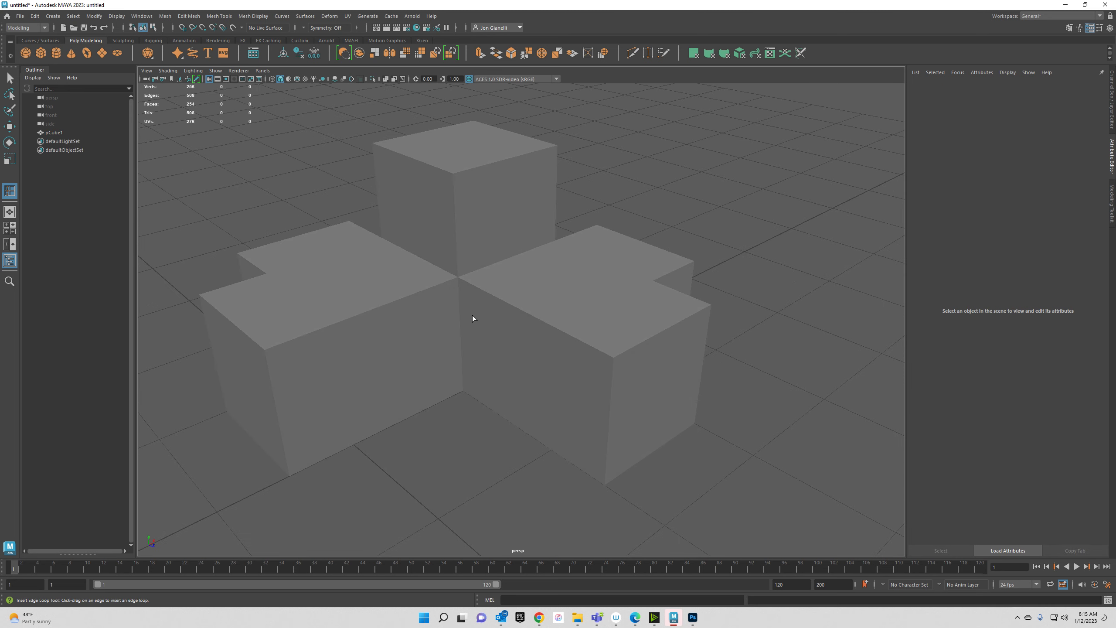
{"action": "left_click_drag", "start_coordinate": [315, 201], "coordinate": [445, 241], "text": "alt"}
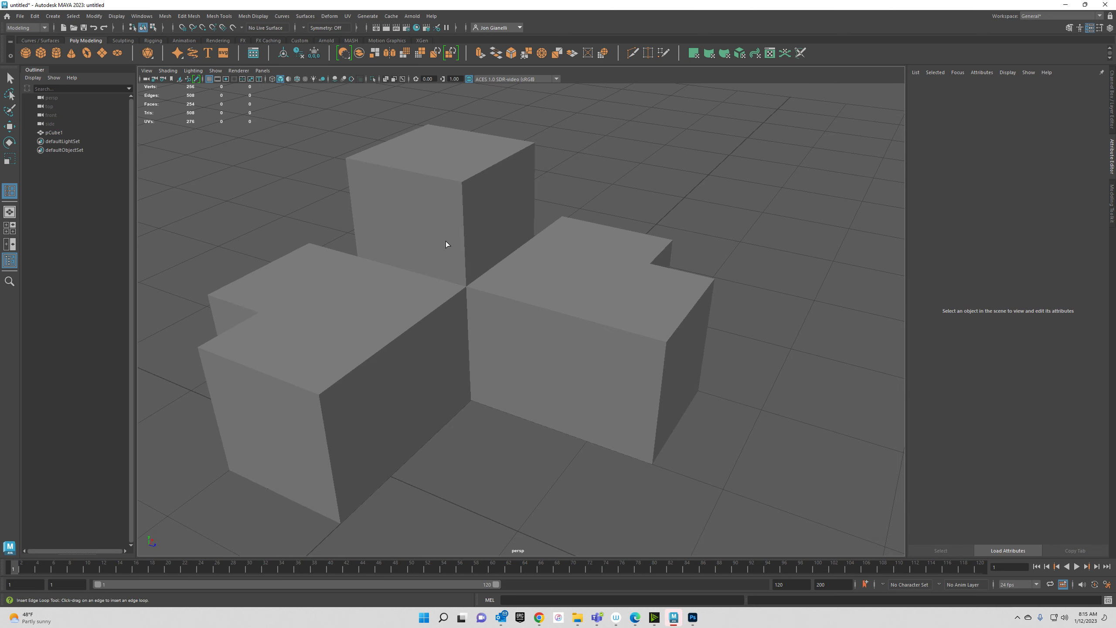
{"action": "left_click", "coordinate": [445, 241]}
{"action": "left_click", "coordinate": [593, 155]}
{"action": "left_click_drag", "start_coordinate": [593, 155], "coordinate": [553, 190], "text": "alt"}
{"action": "left_click", "coordinate": [527, 195]}
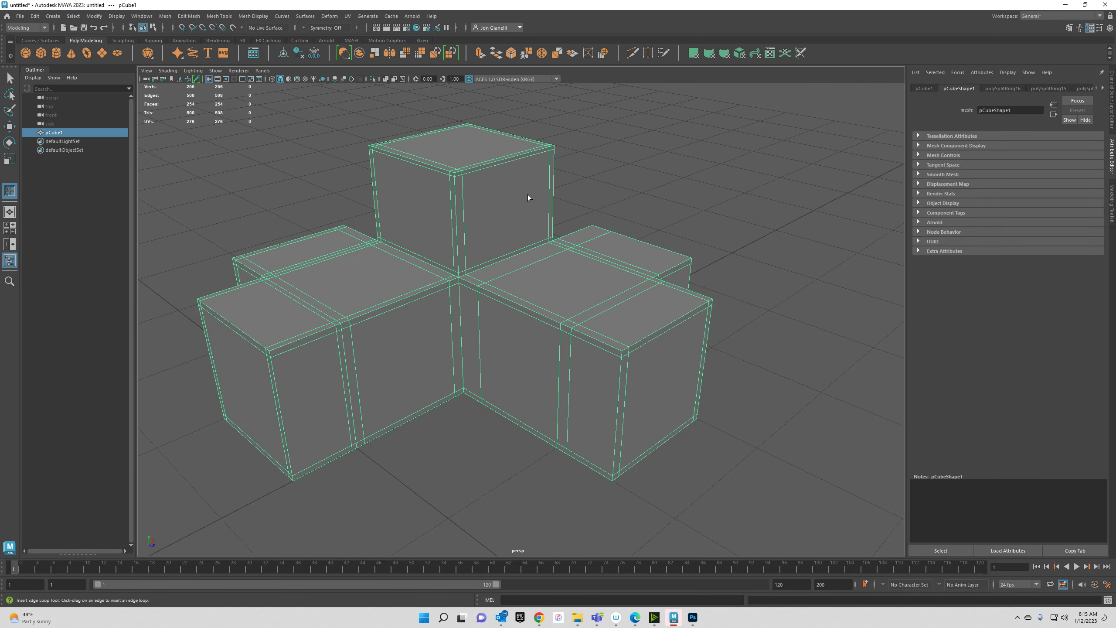
{"action": "left_click", "coordinate": [405, 58]}
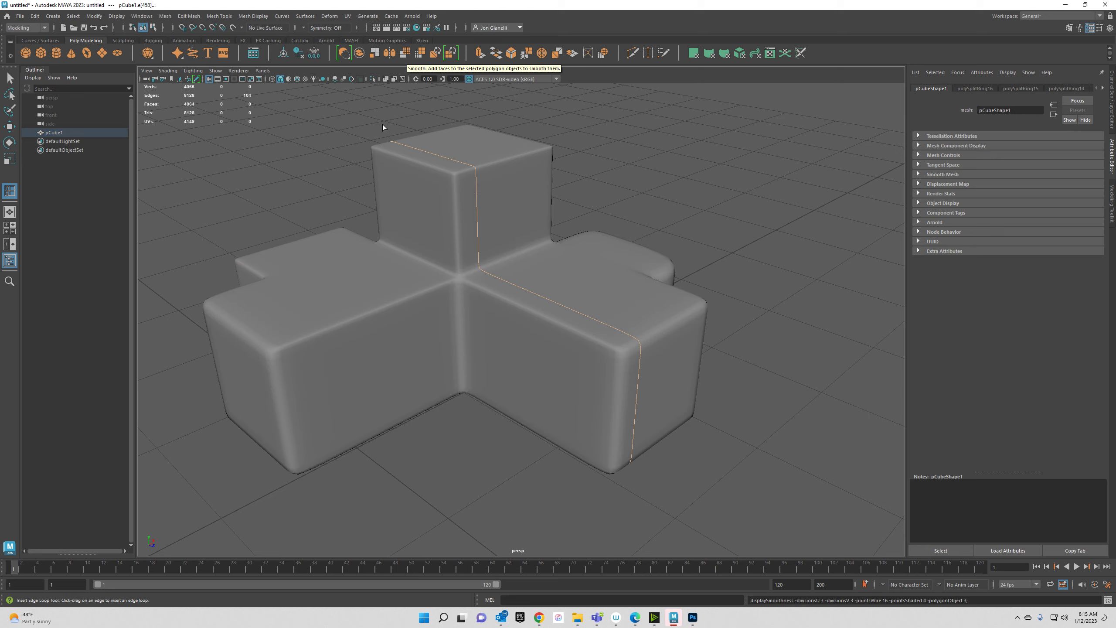
{"action": "left_click", "coordinate": [318, 204]}
{"action": "left_click_drag", "start_coordinate": [321, 195], "coordinate": [296, 194], "text": "alt"}
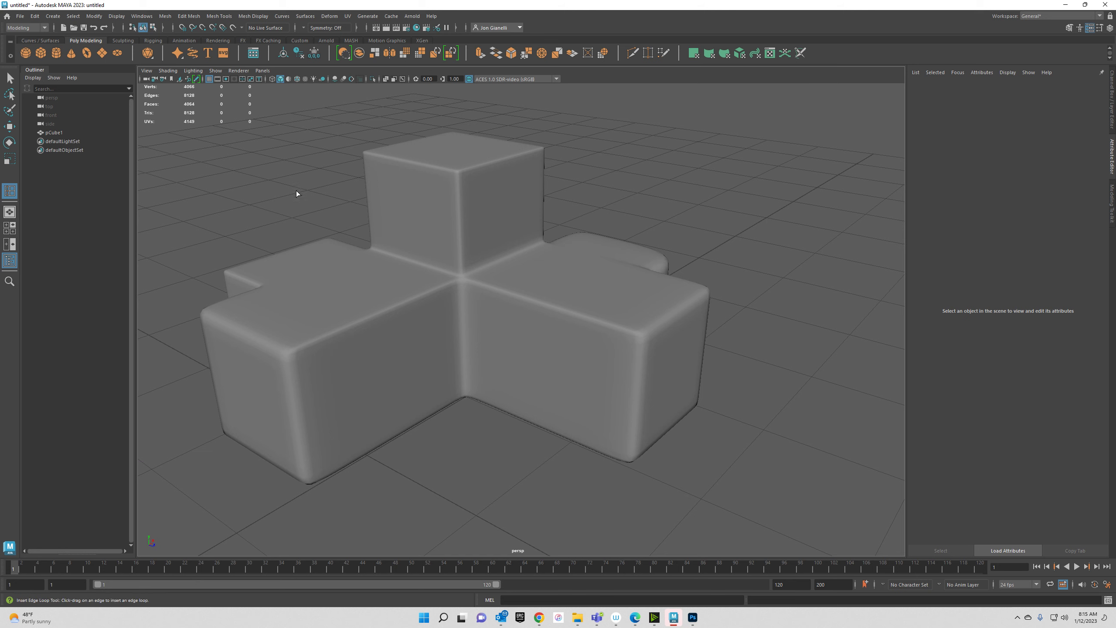
{"action": "left_click", "coordinate": [394, 256]}
{"action": "key", "text": "1"}
In edge mode, select the right arm's edge loop and shift it sideways along X.
{"action": "key", "text": "q"}
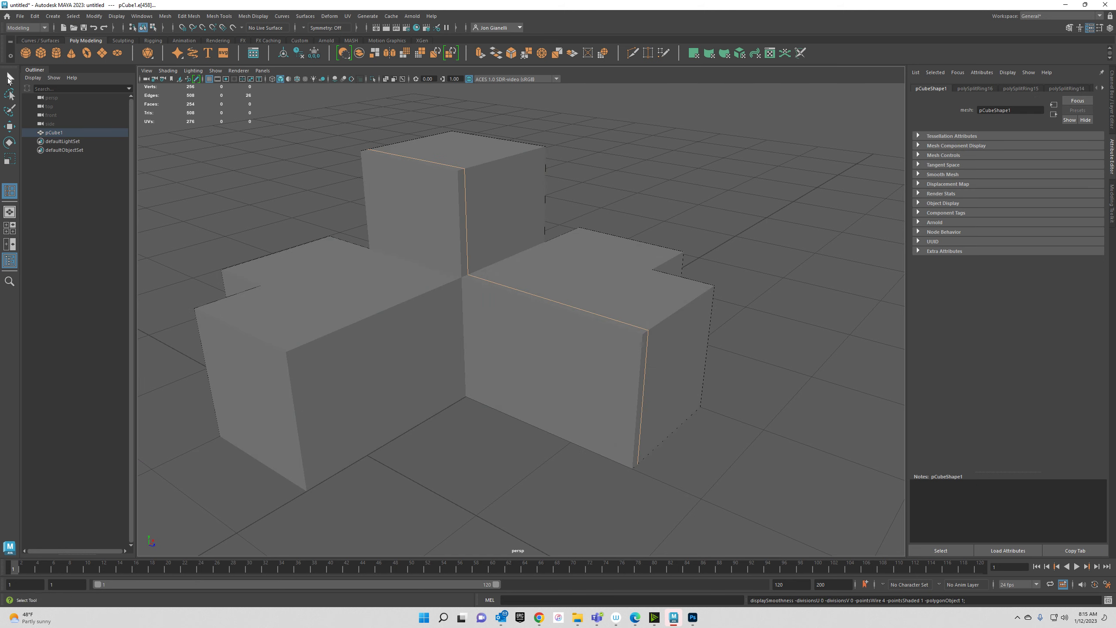
{"action": "key", "text": "F8"}
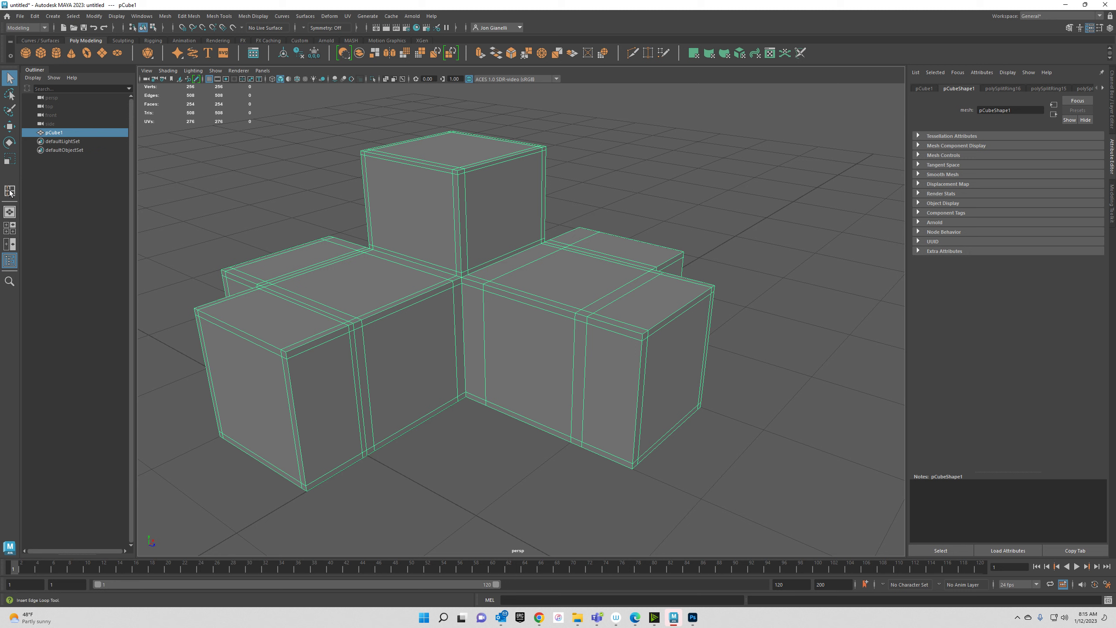
{"action": "right_click_drag", "start_coordinate": [487, 264], "coordinate": [518, 253]}
{"action": "double_click", "coordinate": [526, 265]}
{"action": "key", "text": "w"}
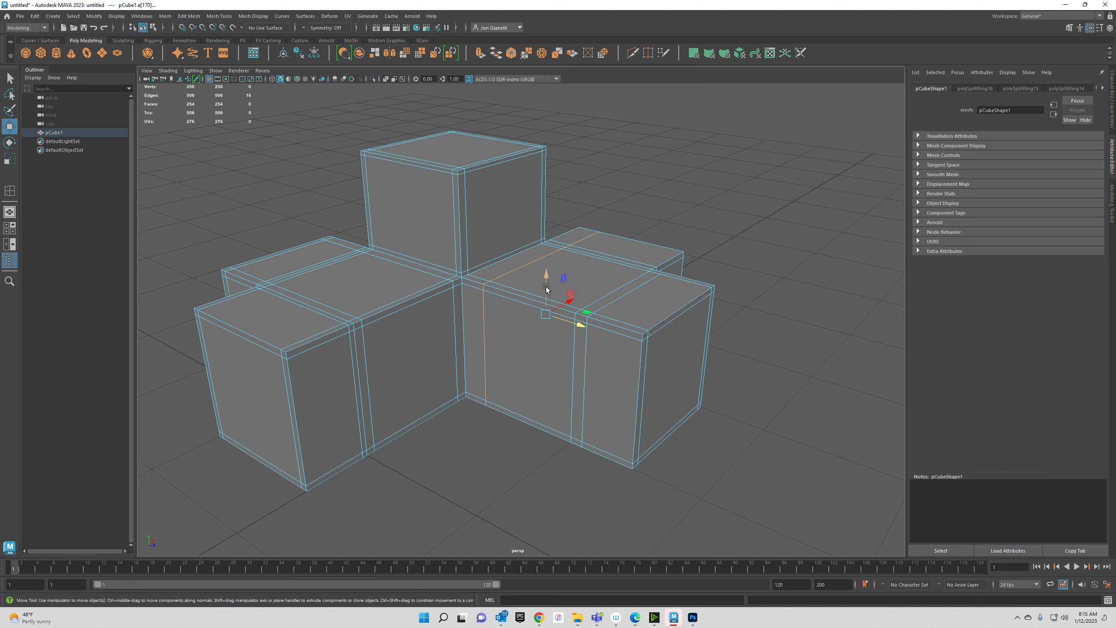
{"action": "left_click_drag", "start_coordinate": [573, 324], "coordinate": [557, 323]}
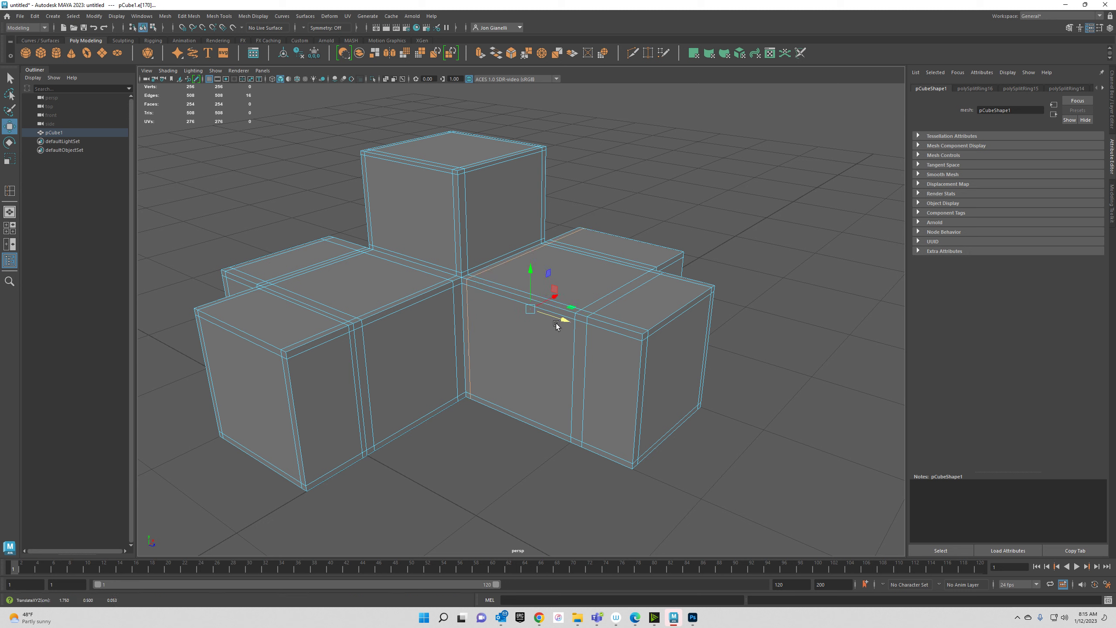
Move the horizontal loop around the cross vertically, then check the smoothed preview.
{"action": "double_click", "coordinate": [614, 333]}
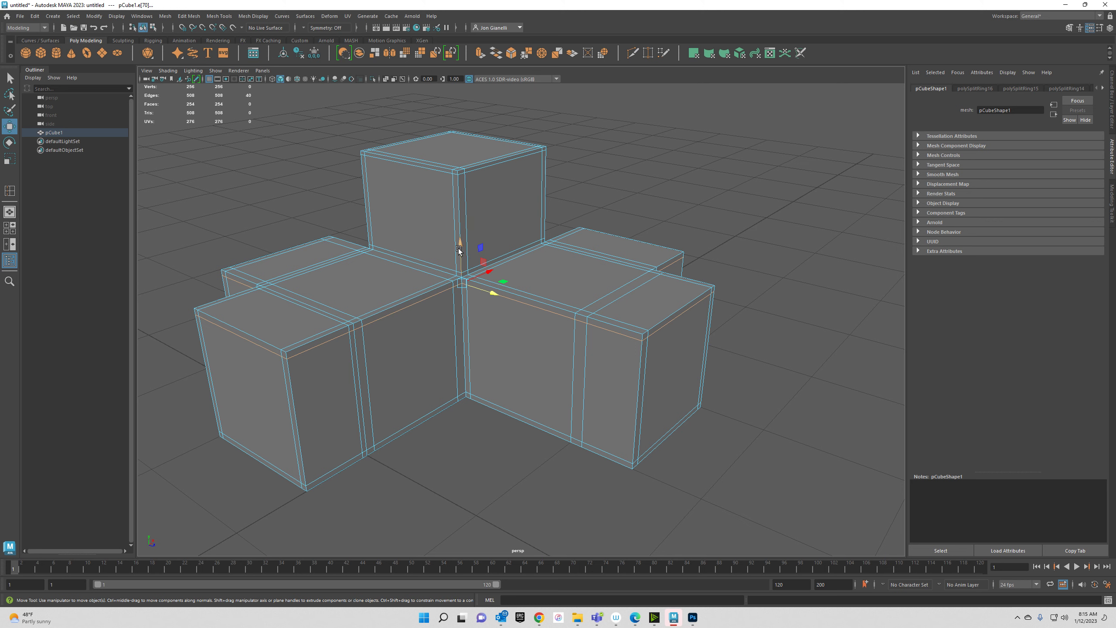
{"action": "left_click_drag", "start_coordinate": [459, 244], "coordinate": [457, 252]}
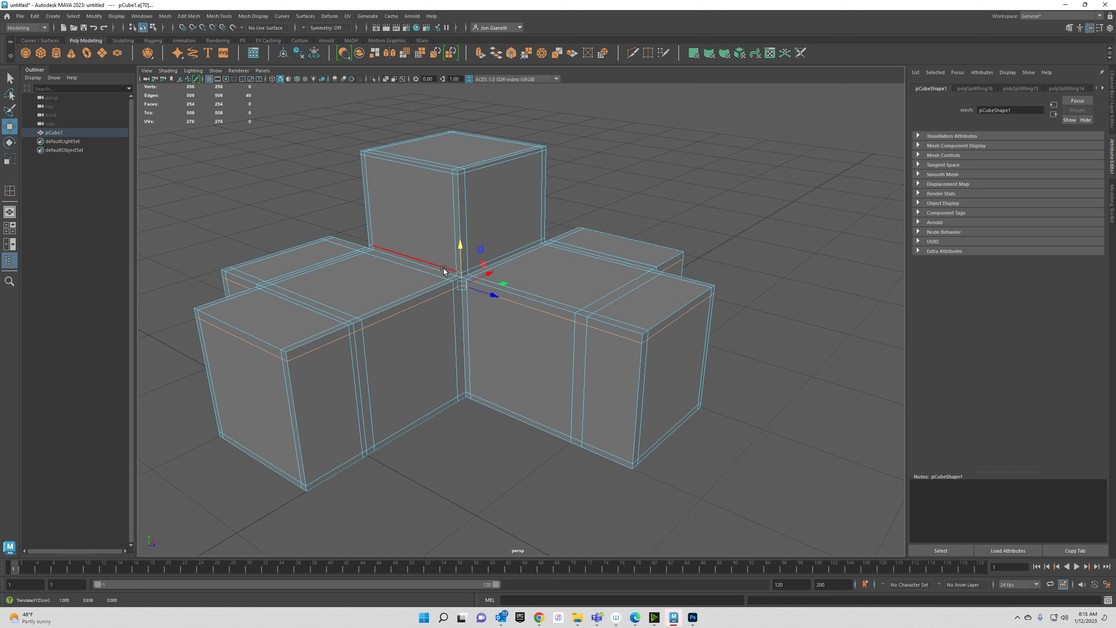
{"action": "left_click_drag", "start_coordinate": [385, 266], "coordinate": [463, 263], "text": "alt"}
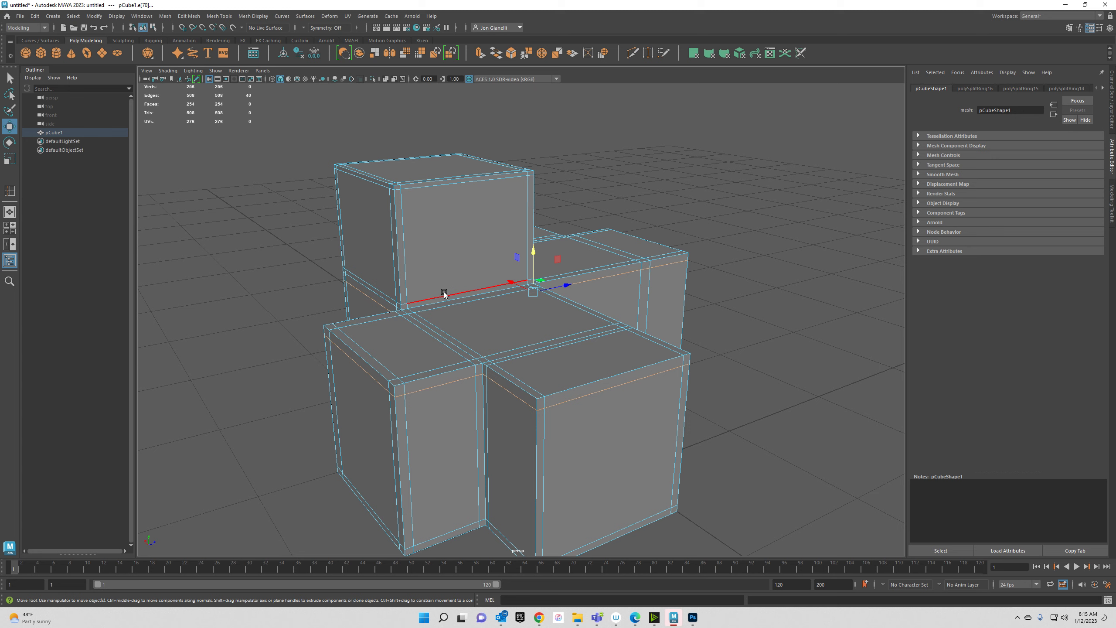
{"action": "left_click_drag", "start_coordinate": [434, 299], "coordinate": [528, 287], "text": "alt"}
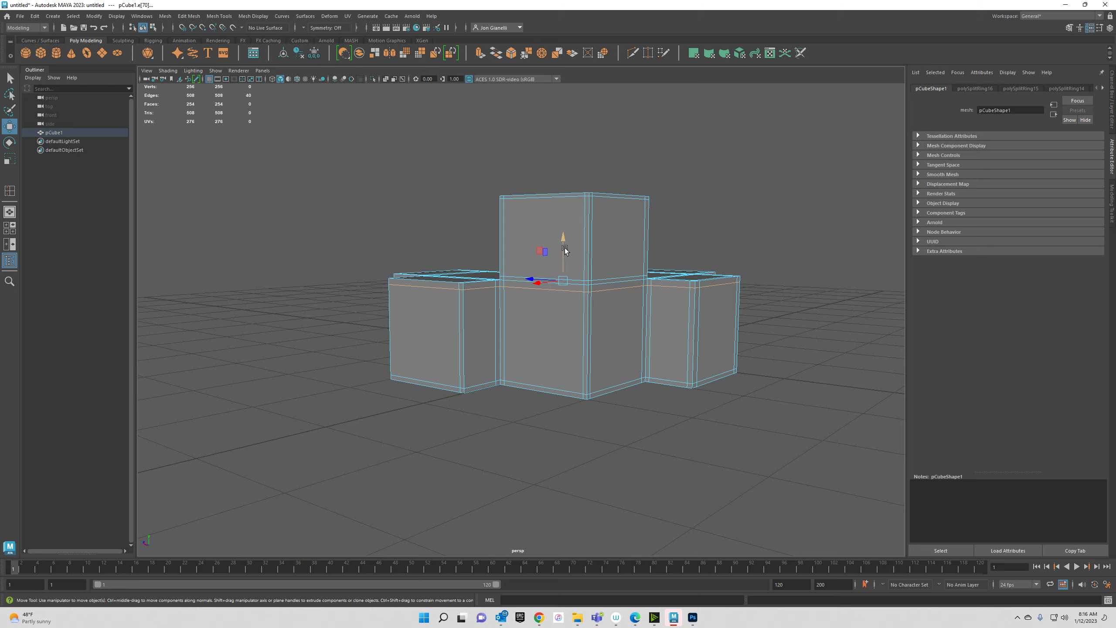
{"action": "key", "text": "3"}
{"action": "left_click_drag", "start_coordinate": [565, 268], "coordinate": [712, 305], "text": "alt"}
{"action": "key", "text": "1"}
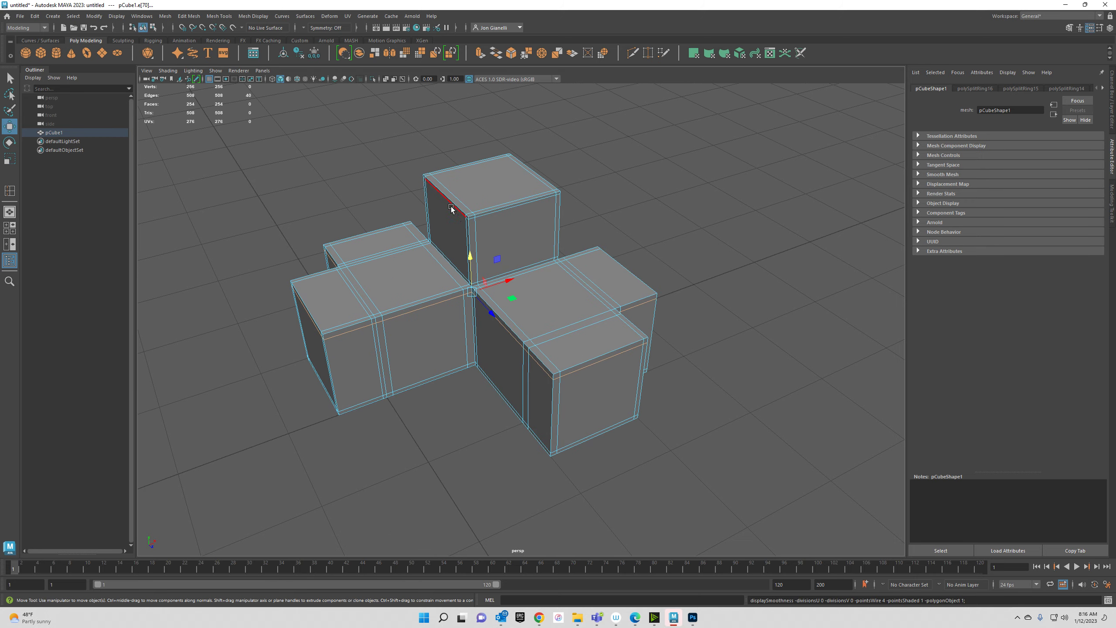
Apply Smooth twice to the whole pCube1 object, reaching 4064 faces.
{"action": "left_click", "coordinate": [403, 52]}
{"action": "key", "text": "ctrl+z"}
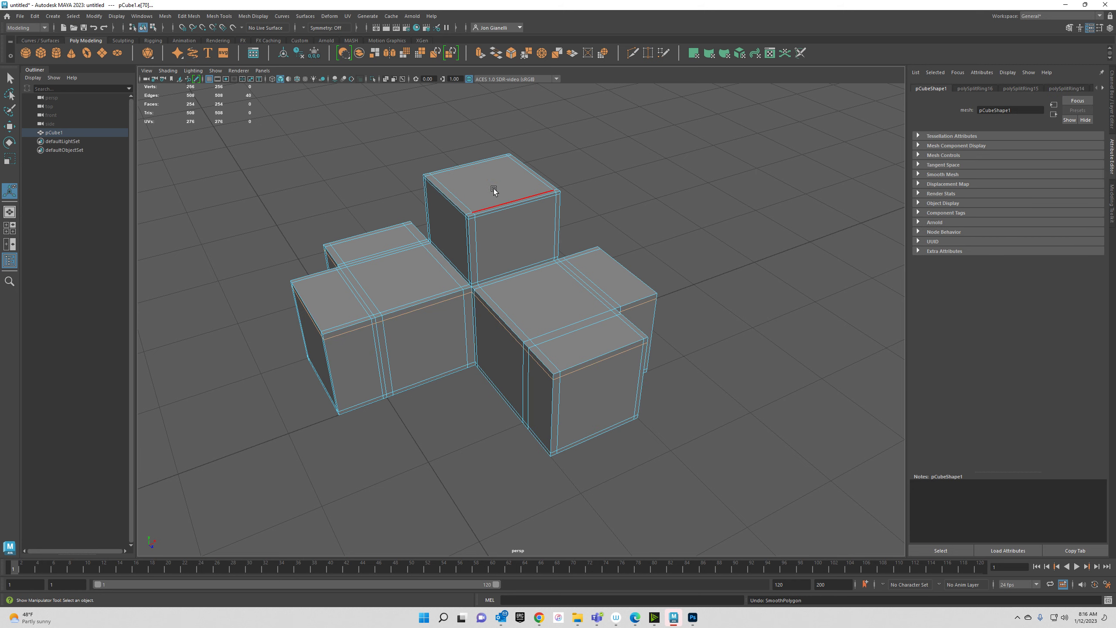
{"action": "right_click_drag", "start_coordinate": [495, 193], "coordinate": [519, 177]}
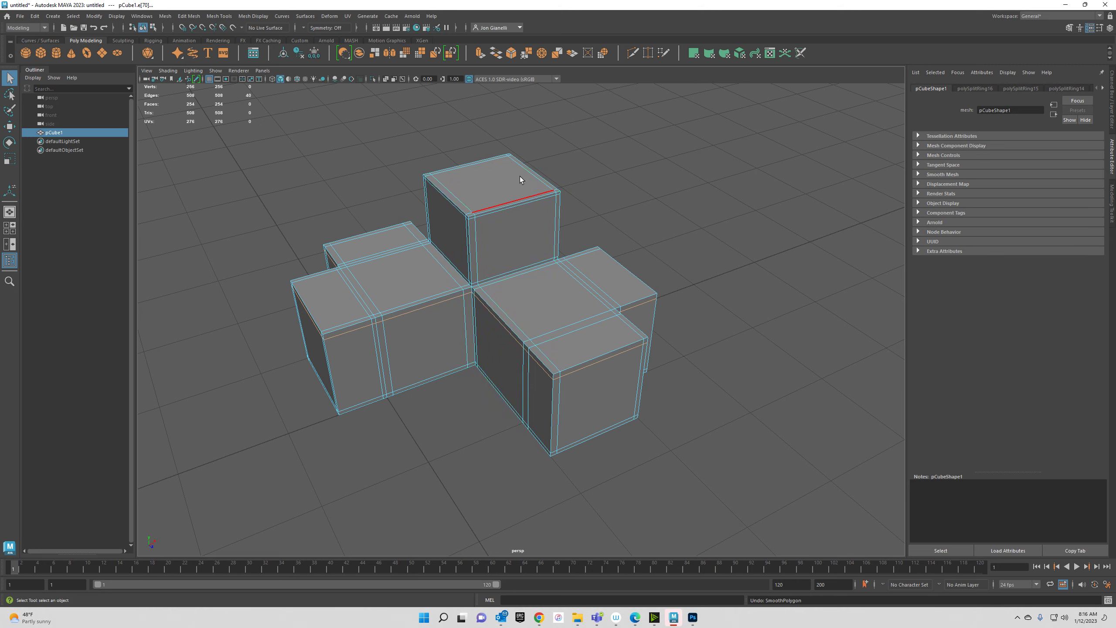
{"action": "left_click", "coordinate": [405, 56]}
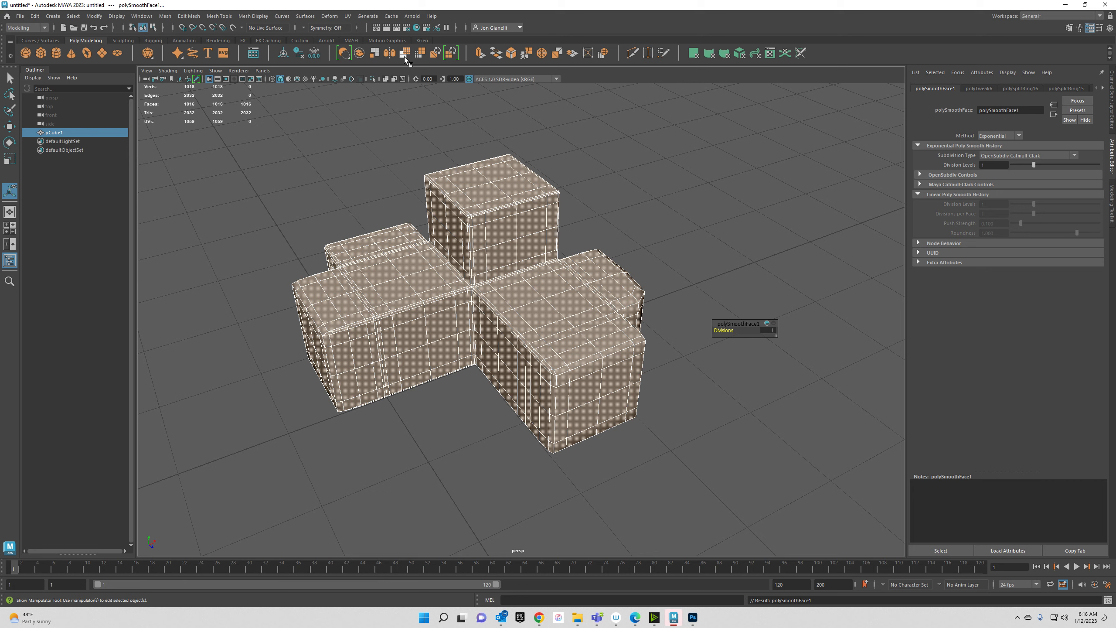
{"action": "left_click", "coordinate": [404, 56]}
{"action": "key", "text": "t"}
Orbit around the smoothed cross to inspect its slightly rounded corners.
{"action": "left_click", "coordinate": [613, 176]}
{"action": "left_click_drag", "start_coordinate": [475, 290], "coordinate": [578, 310], "text": "alt"}
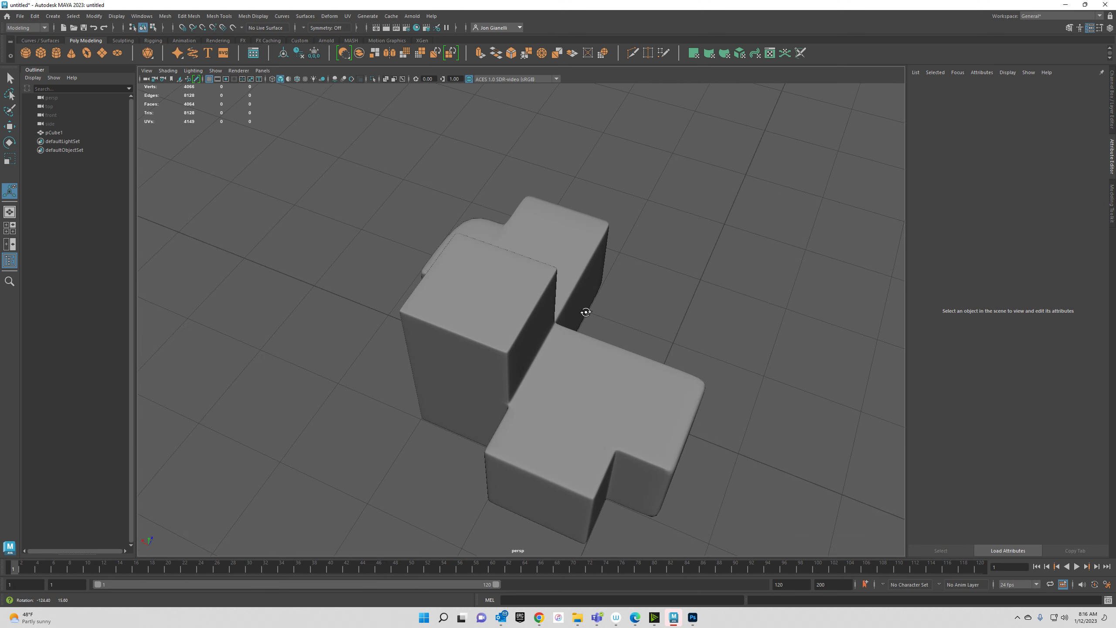
{"action": "left_click", "coordinate": [524, 333]}
{"action": "left_click", "coordinate": [637, 305]}
{"action": "left_click_drag", "start_coordinate": [638, 303], "coordinate": [544, 256], "text": "alt"}
{"action": "left_click", "coordinate": [476, 295]}
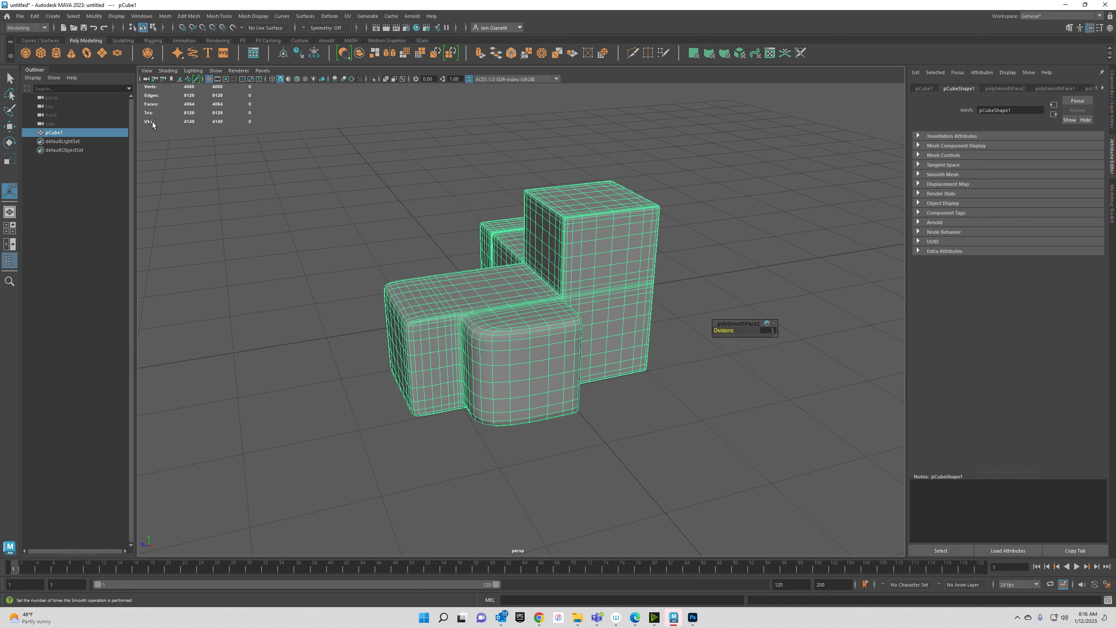
{"action": "left_click", "coordinate": [309, 227]}
{"action": "left_click", "coordinate": [476, 318]}
{"action": "left_click", "coordinate": [725, 304]}
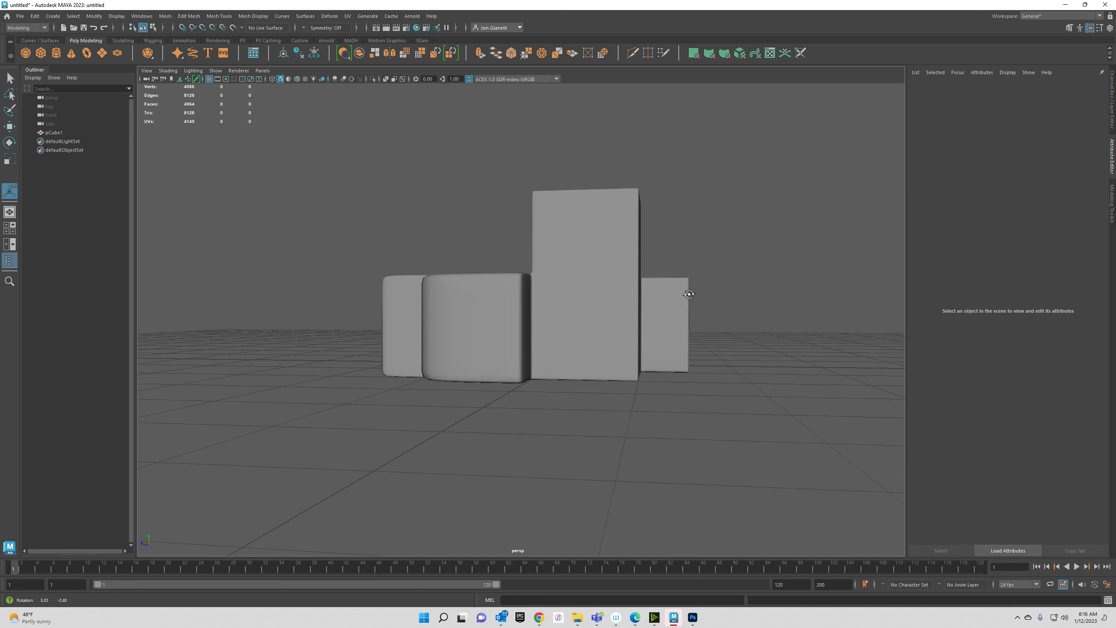
{"action": "left_click_drag", "start_coordinate": [688, 295], "coordinate": [820, 318], "text": "alt"}
{"action": "mouse_move", "coordinate": [522, 383]}
{"action": "left_mouse_down", "text": "alt"}
{"action": "mouse_move", "coordinate": [561, 387]}
{"action": "mouse_move", "coordinate": [523, 425]}
{"action": "mouse_move", "coordinate": [608, 399]}
{"action": "mouse_move", "coordinate": [678, 319]}
{"action": "mouse_move", "coordinate": [625, 411]}
{"action": "mouse_move", "coordinate": [520, 386]}
{"action": "mouse_move", "coordinate": [528, 363]}
{"action": "left_mouse_up", "text": "alt"}
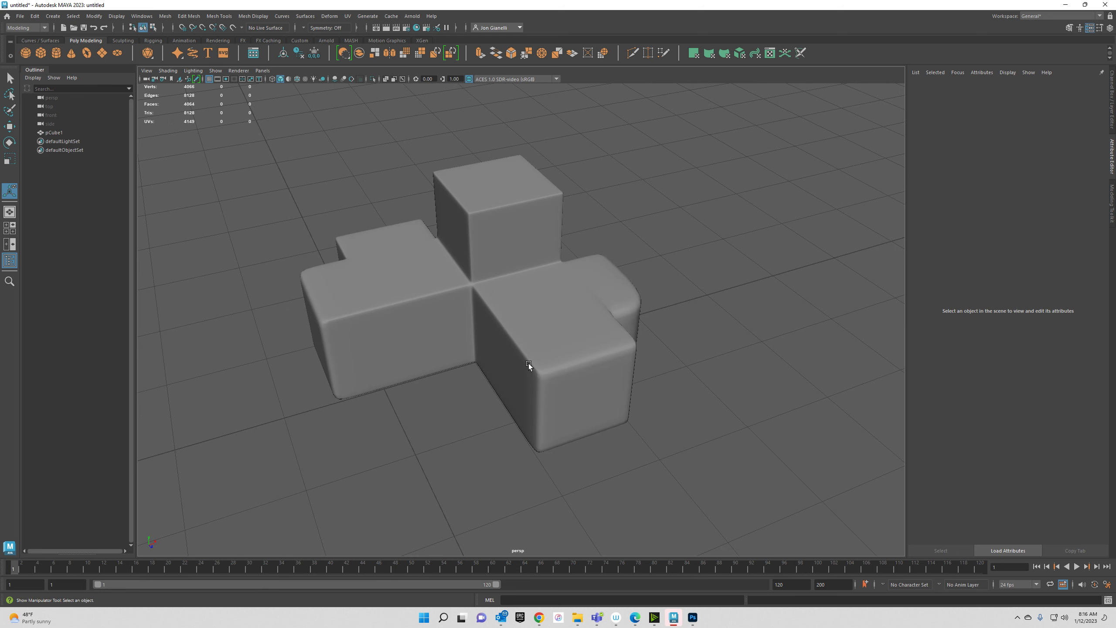